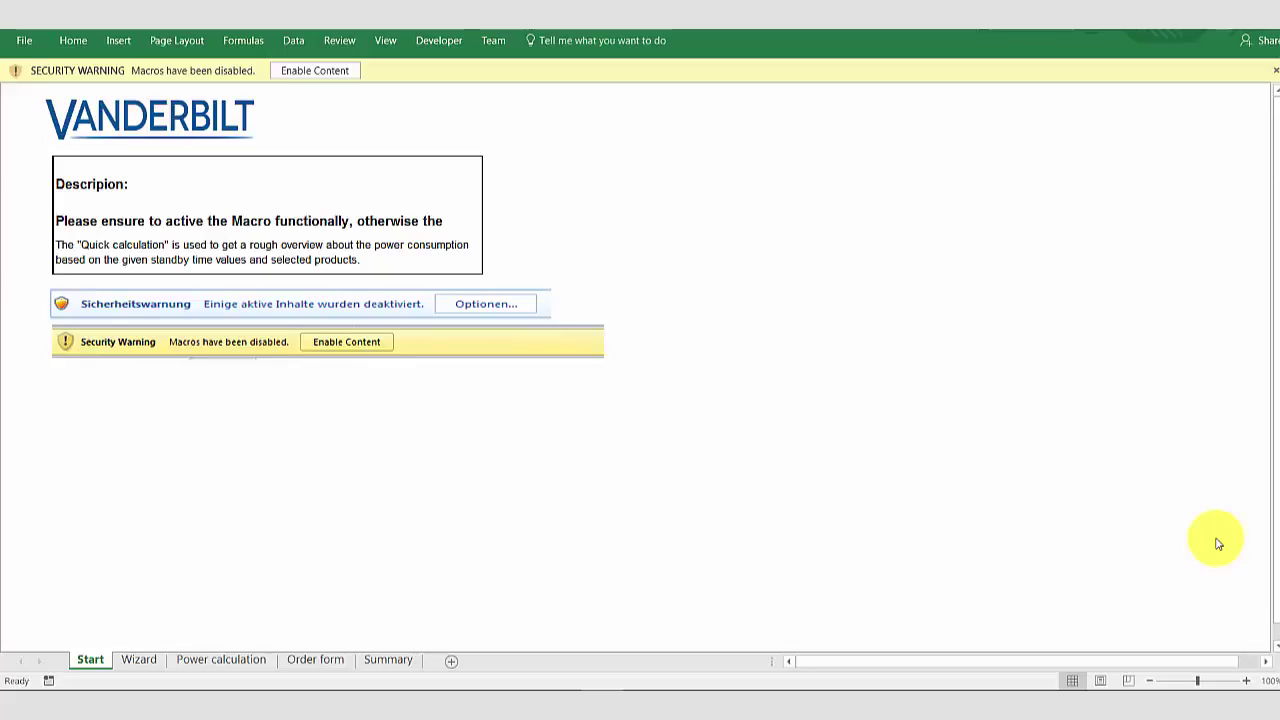
- Enable the workbook's macros so the SPC Calculation tool wizard opens
click(309, 71)
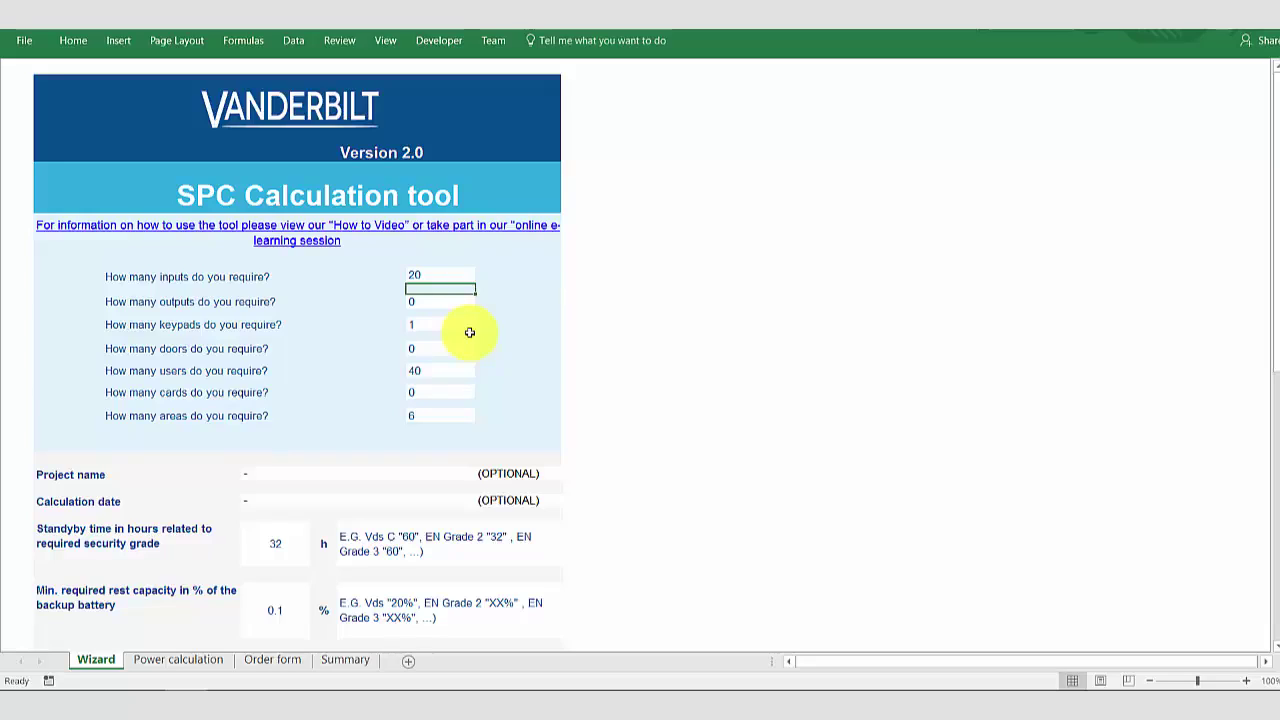
- Enter 50 inputs and 2 keypads in the wizard requirements
key(Up)
text(5)
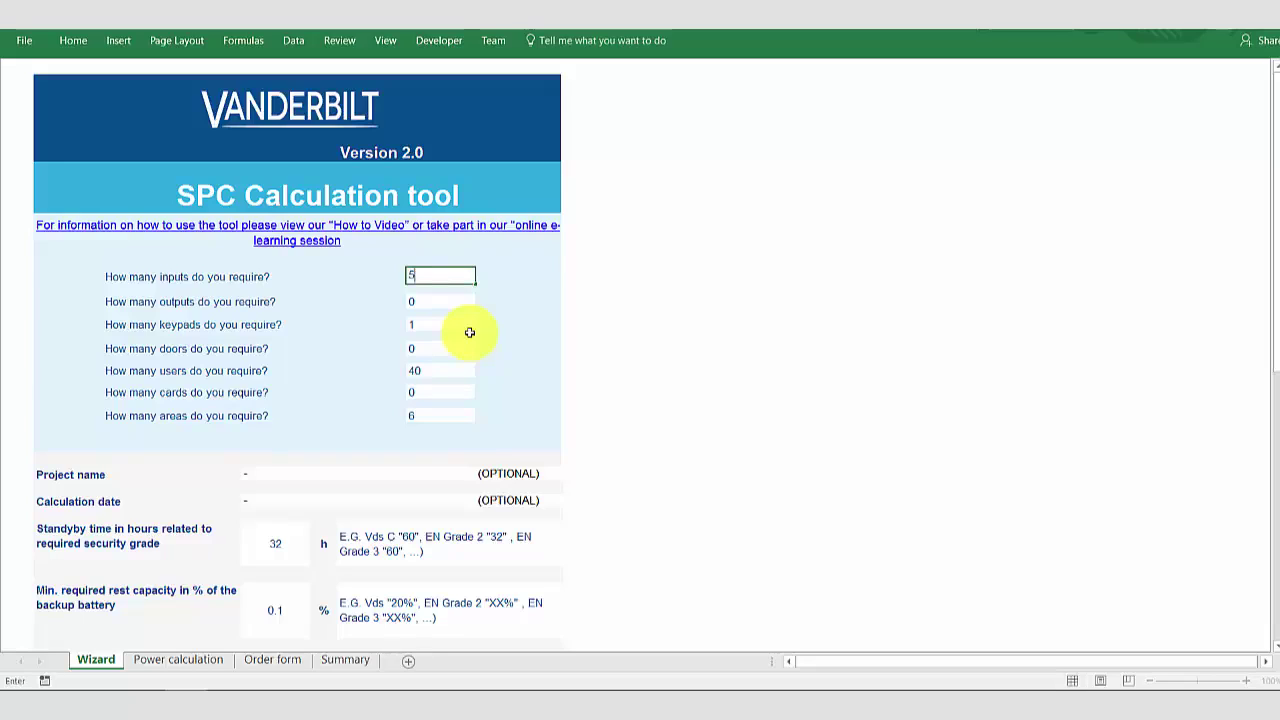
text(0)
key(Return)
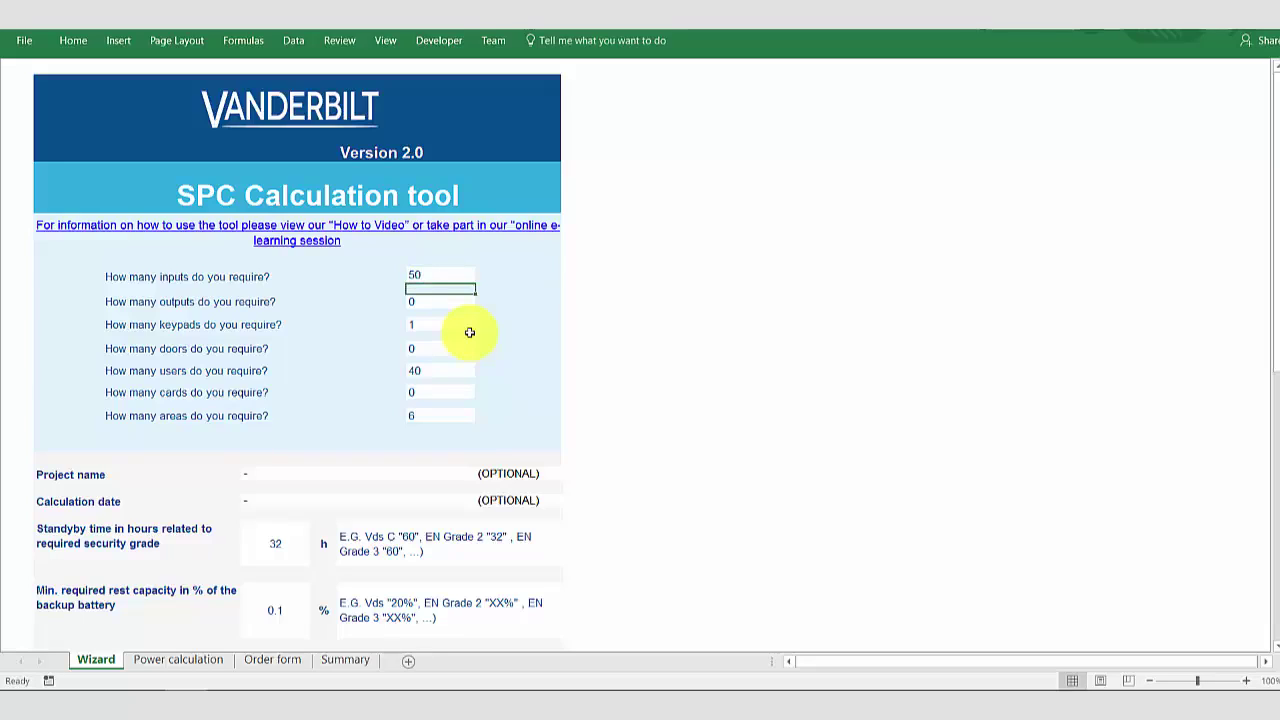
key(Down)
key(Down)
key(Down)
text(2)
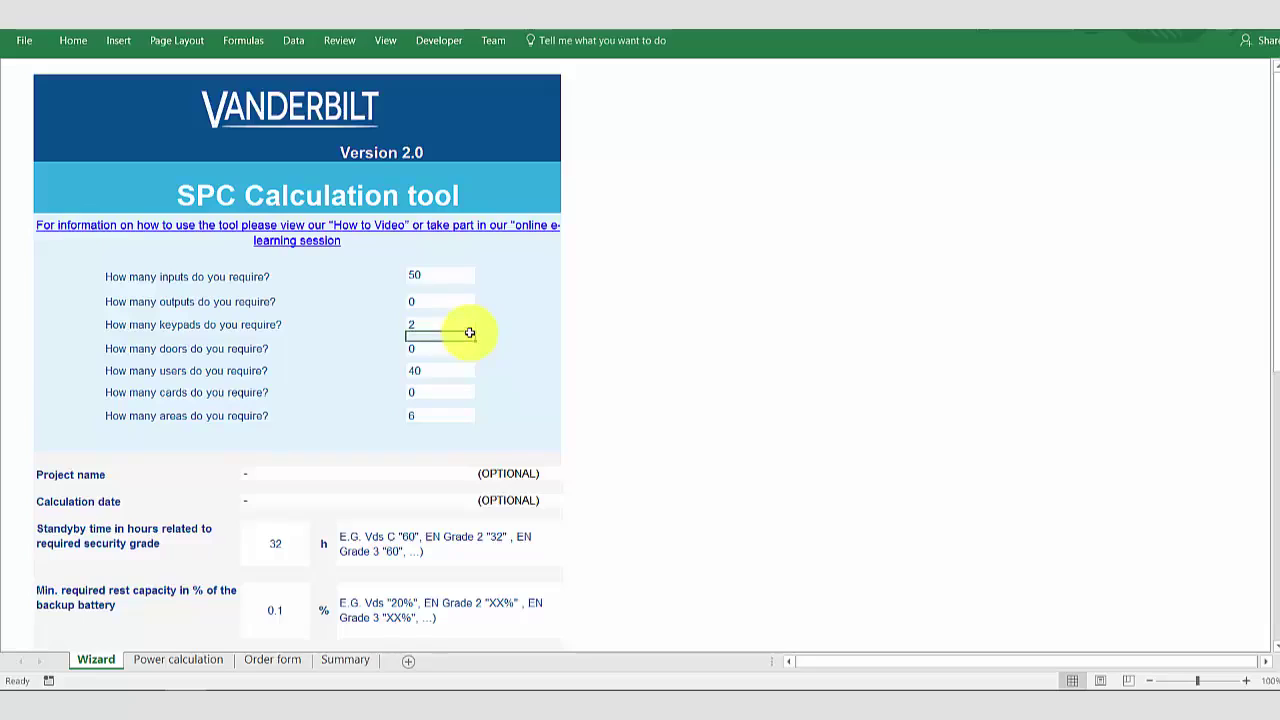
key(Return)
- Enter 4 doors and 200 users, leaving 6 areas unchanged
key(Up)
text(4)
key(Return)
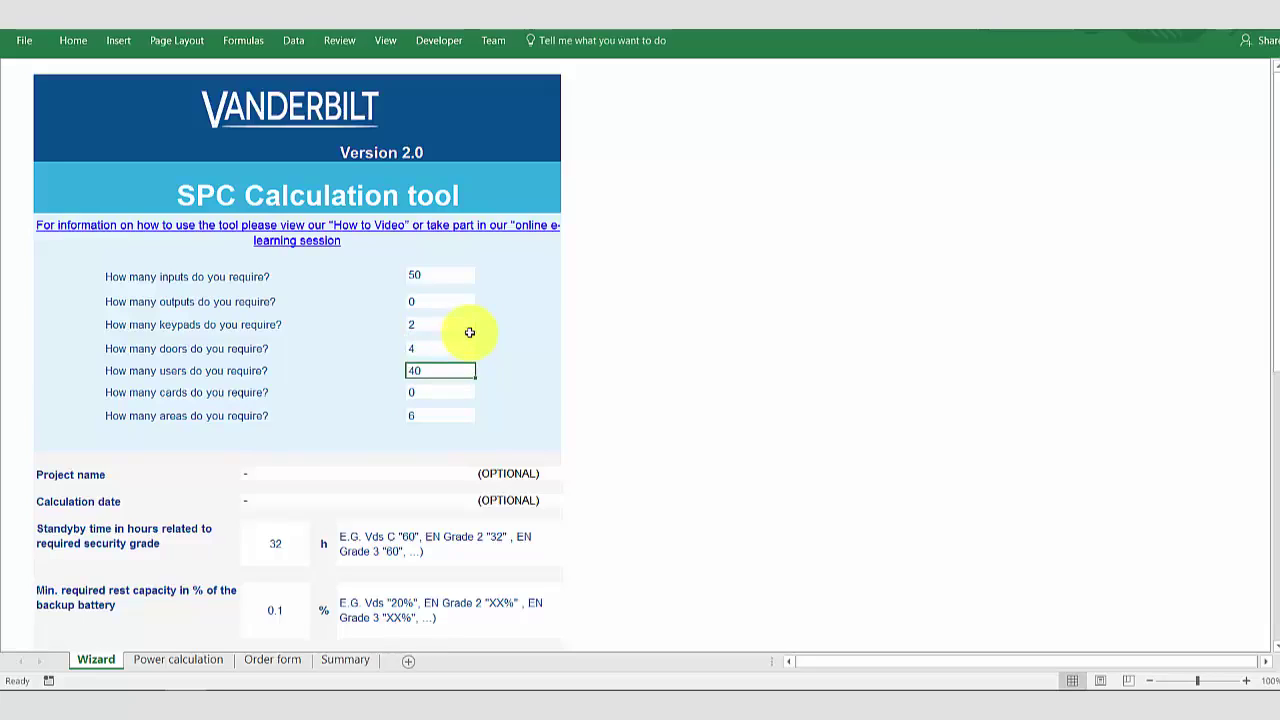
text(20)
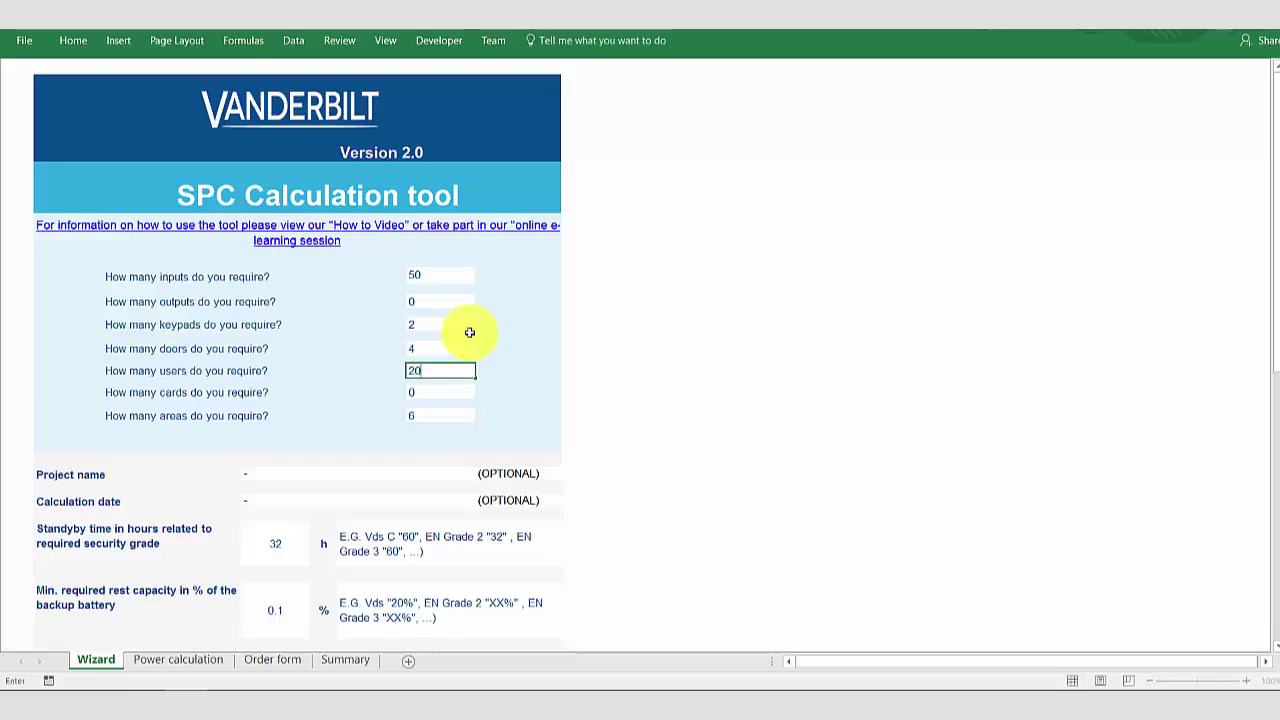
text(0)
key(Return)
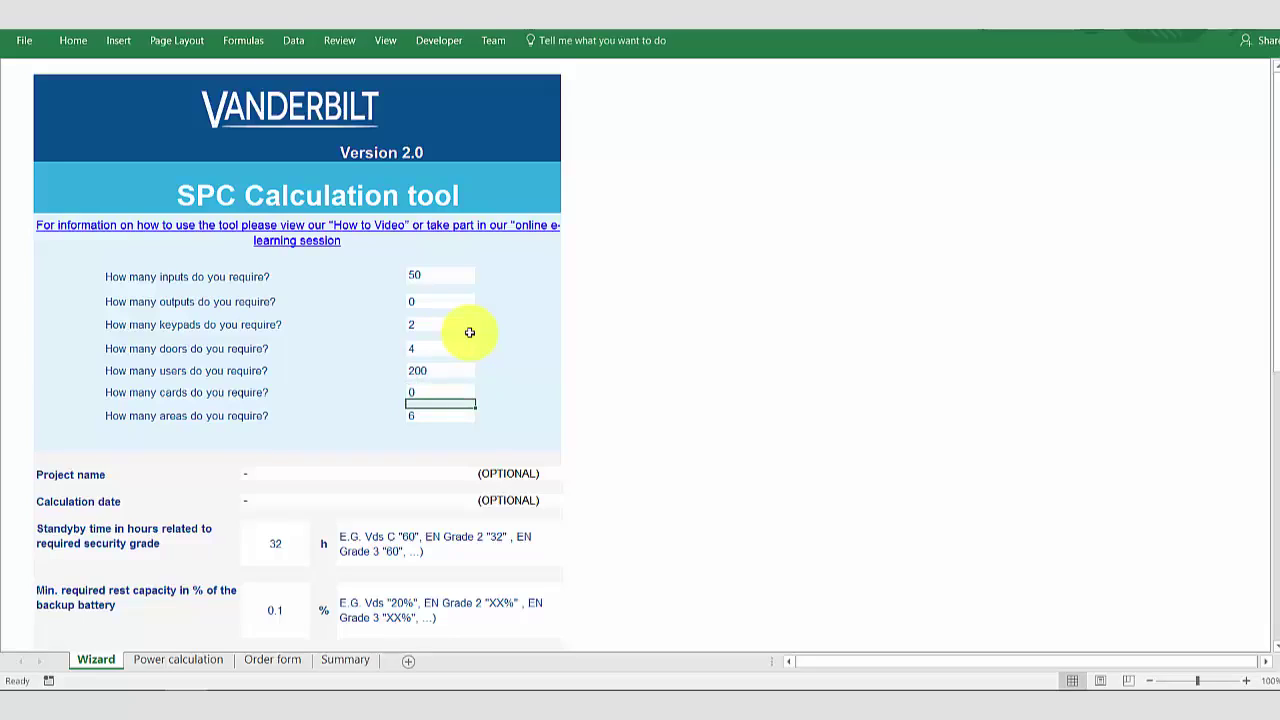
key(Return)
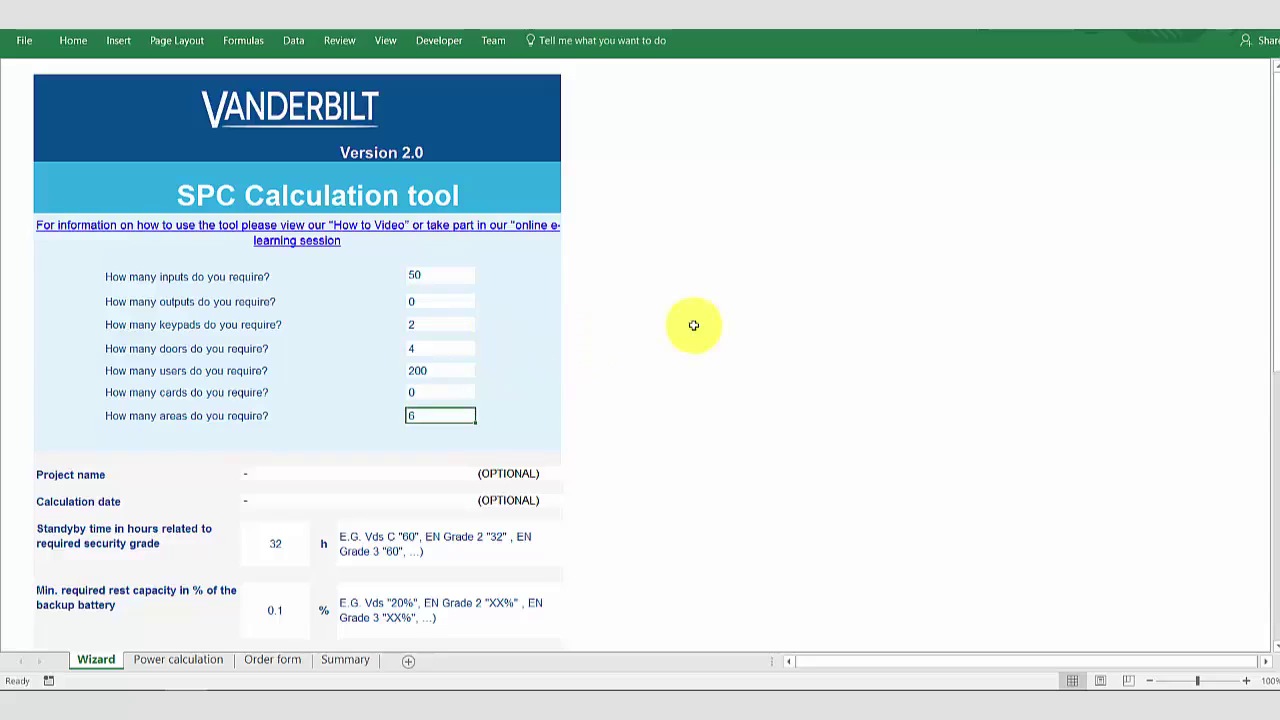
drag(1276, 300, 1276, 385)
- Name the project 'demo' and review the 32 h standby and alarm current values
click(352, 201)
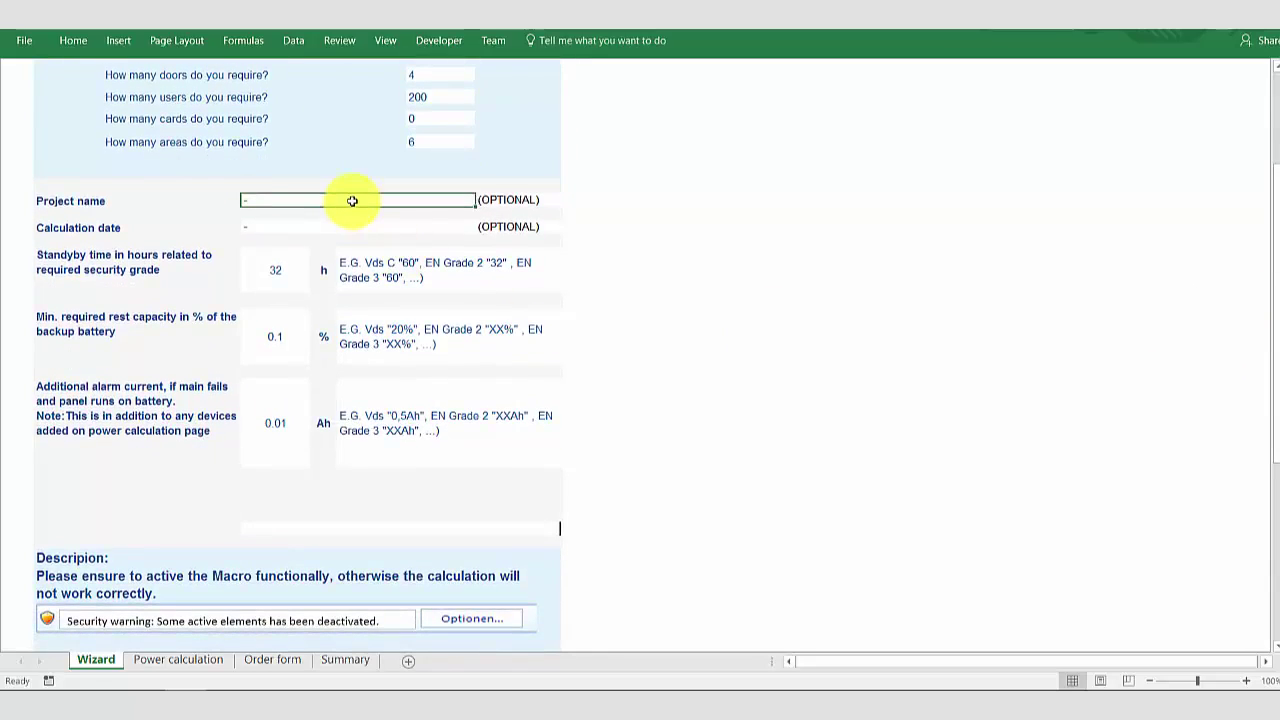
text(demo)
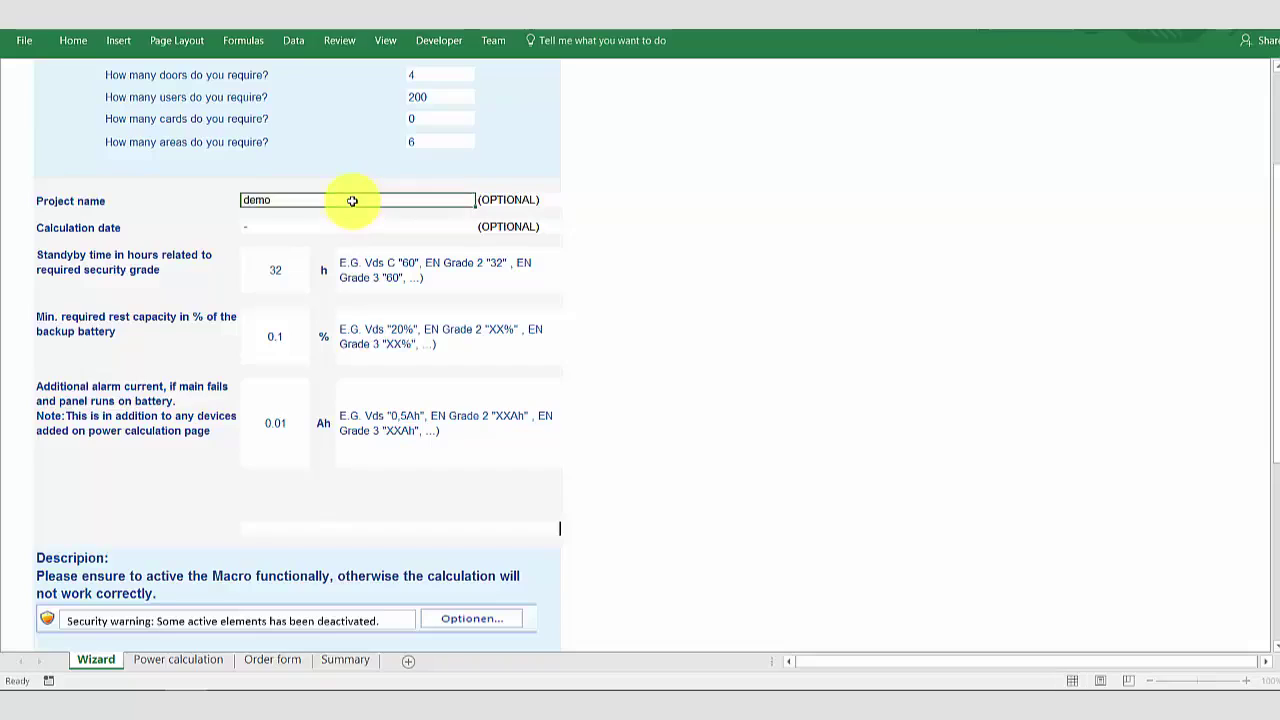
key(Return)
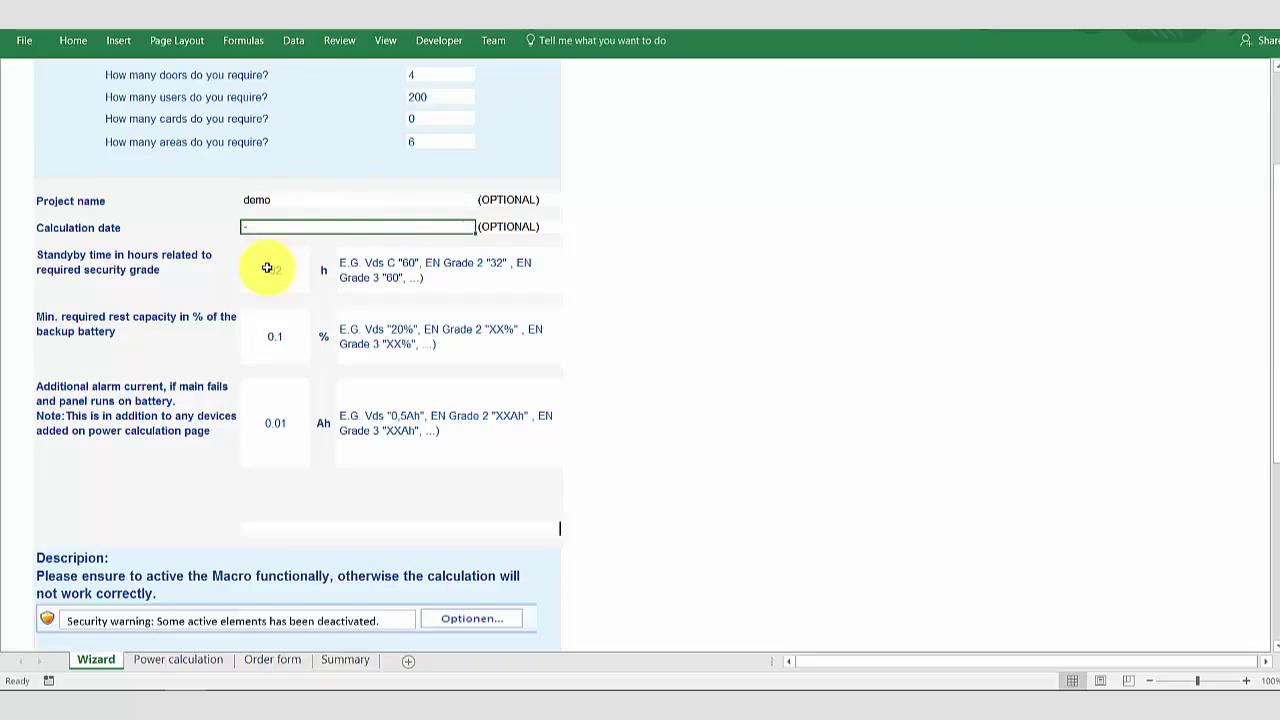
click(270, 270)
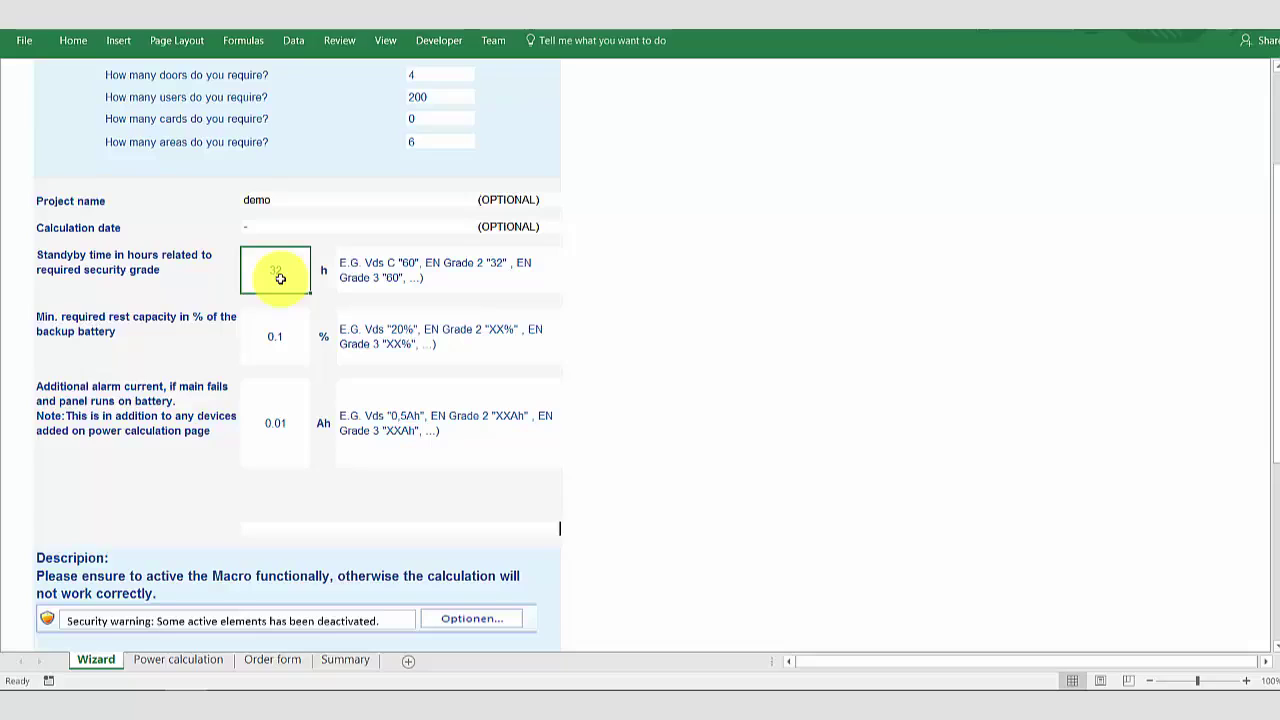
click(285, 396)
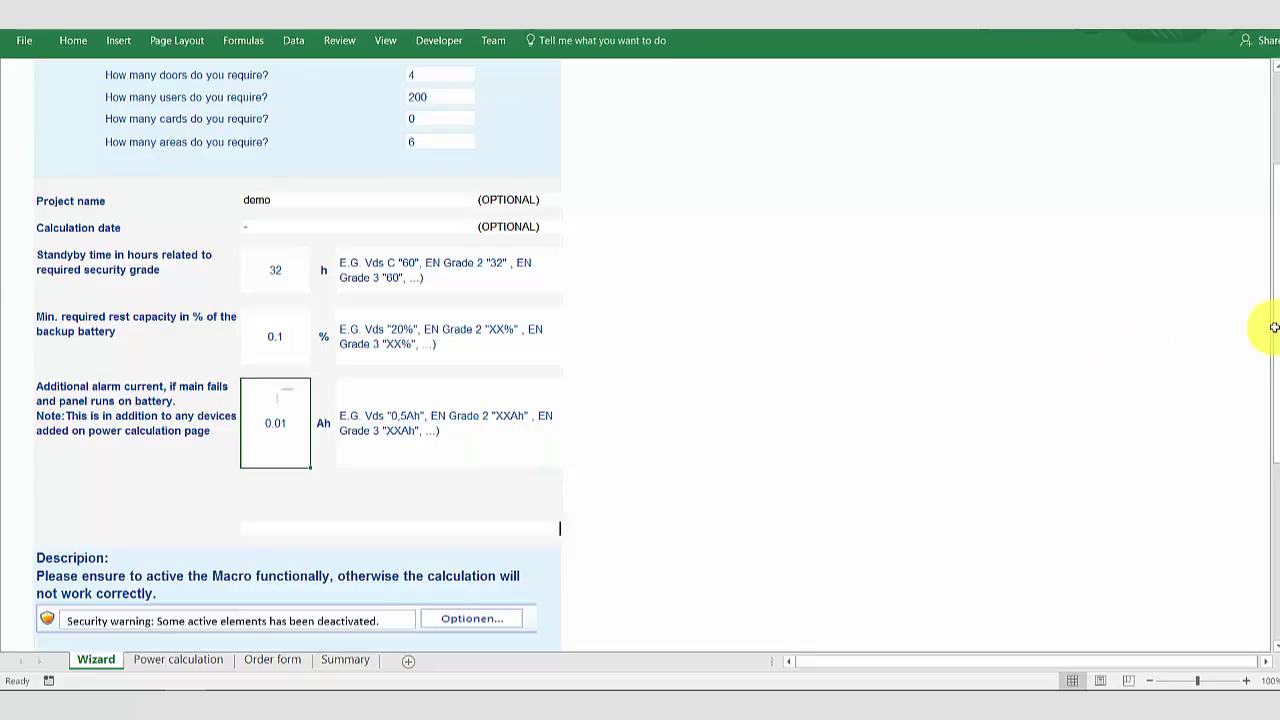
drag(1275, 328, 1275, 225)
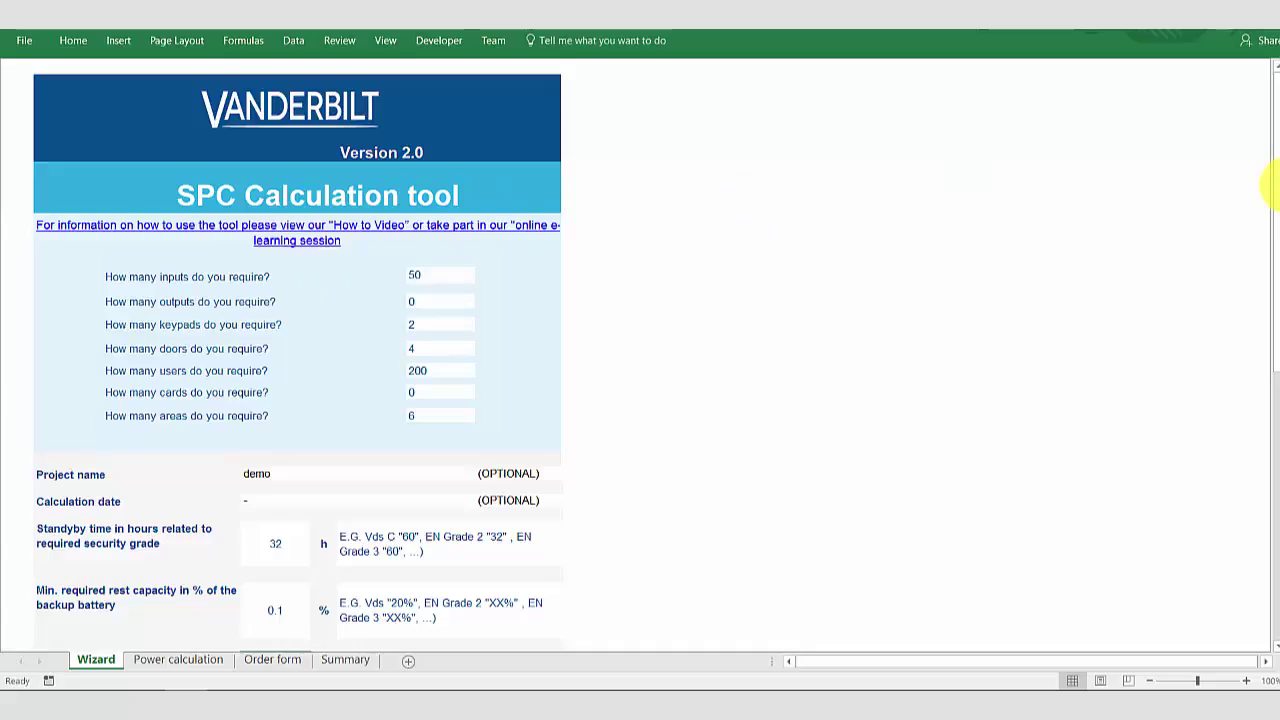
drag(1275, 185, 1262, 400)
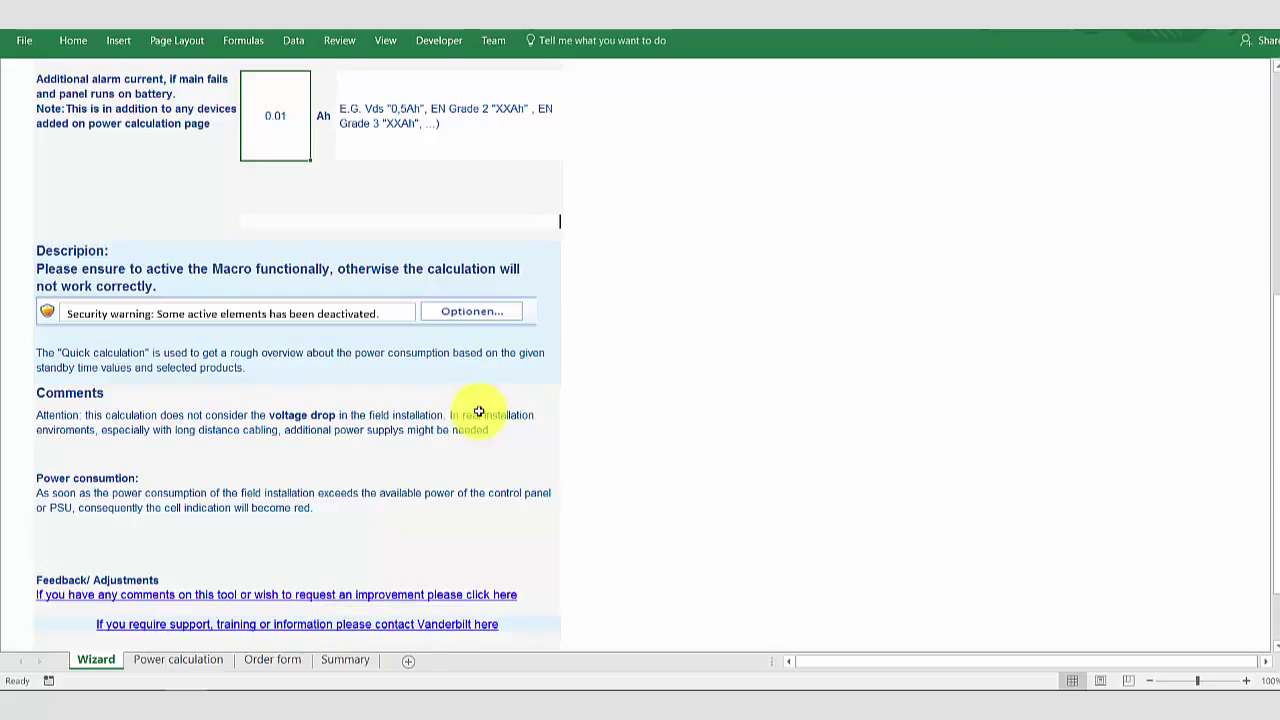
drag(1265, 200, 1265, 150)
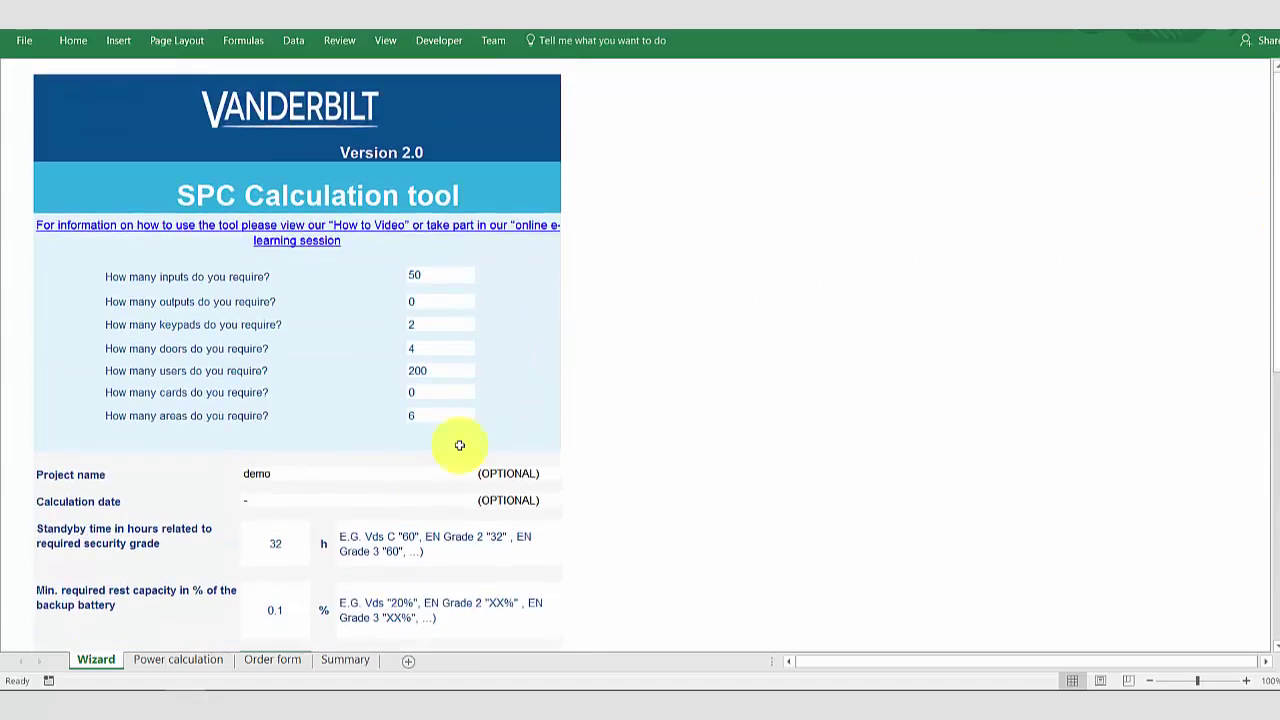
- Compare the System Summary totals with the system limits, starting and ending on Power calculation
click(178, 660)
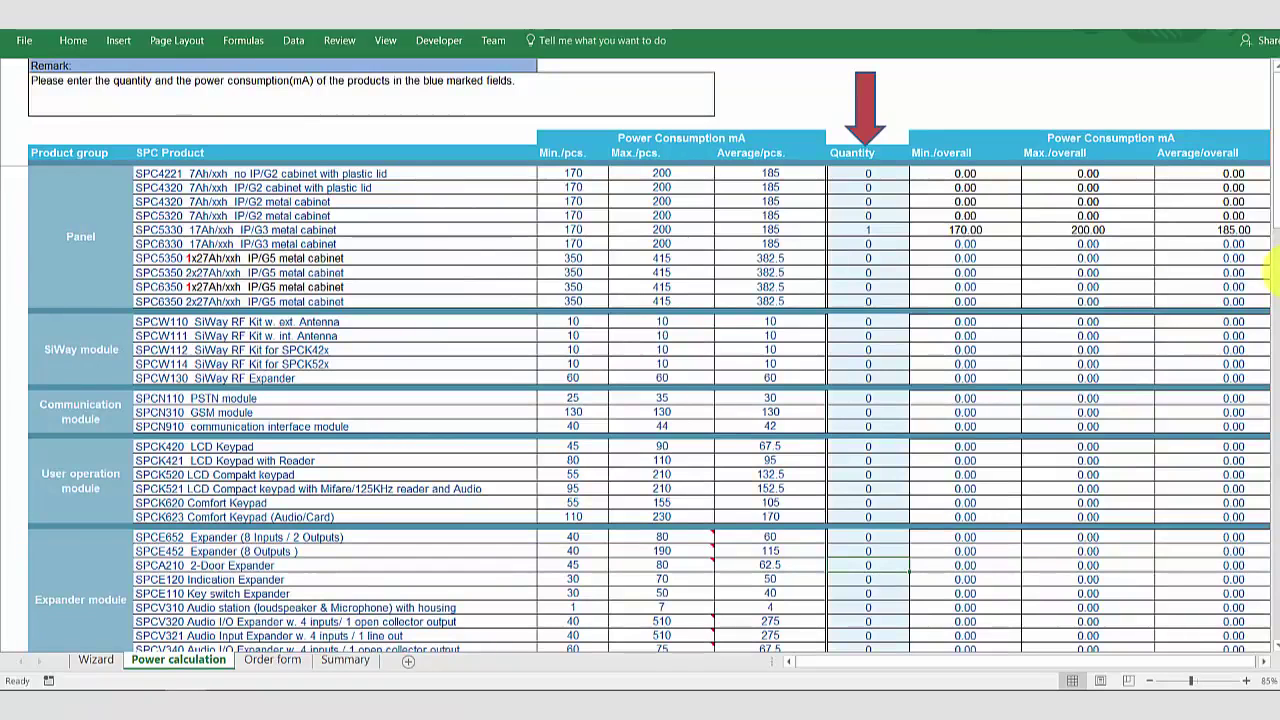
click(884, 231)
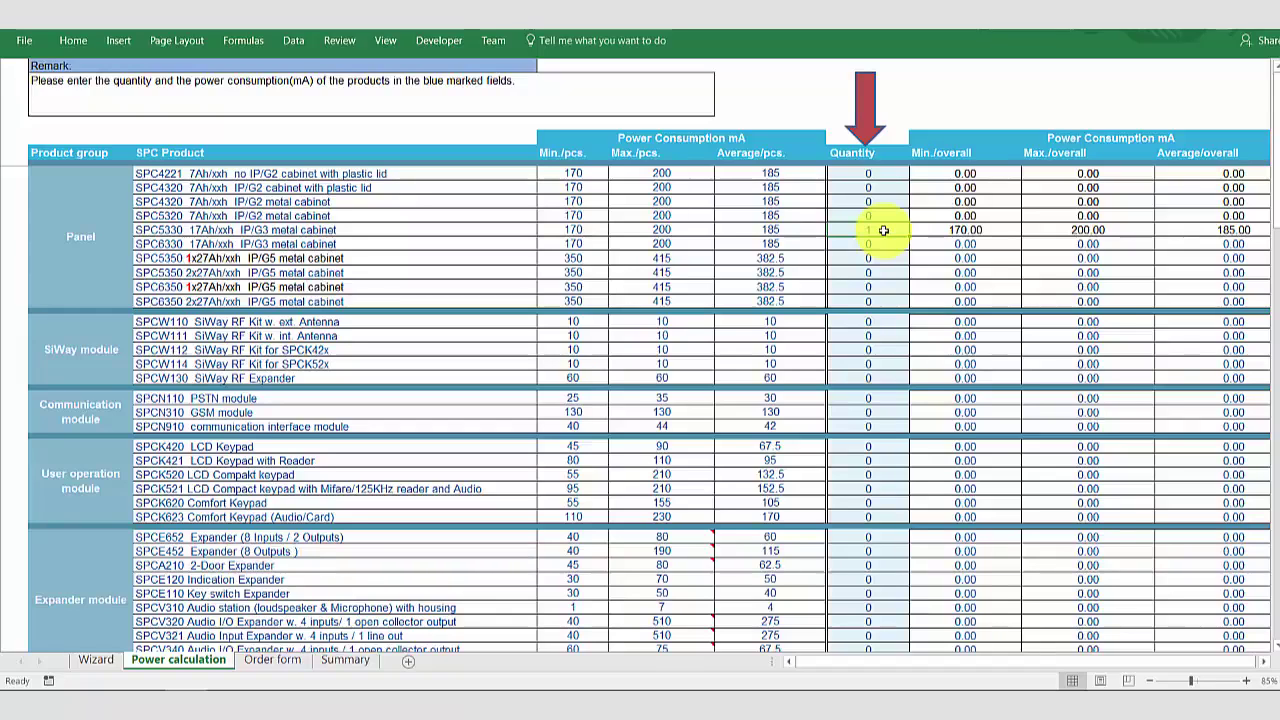
click(342, 662)
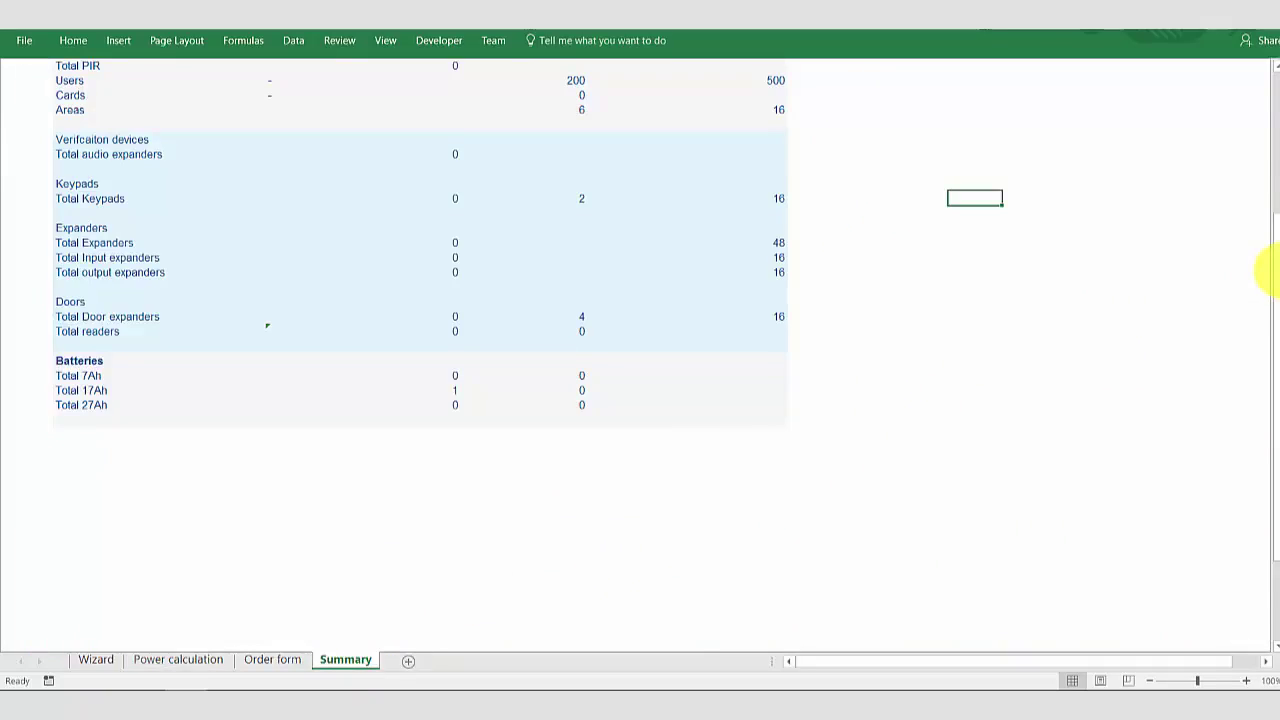
drag(1272, 271, 1268, 140)
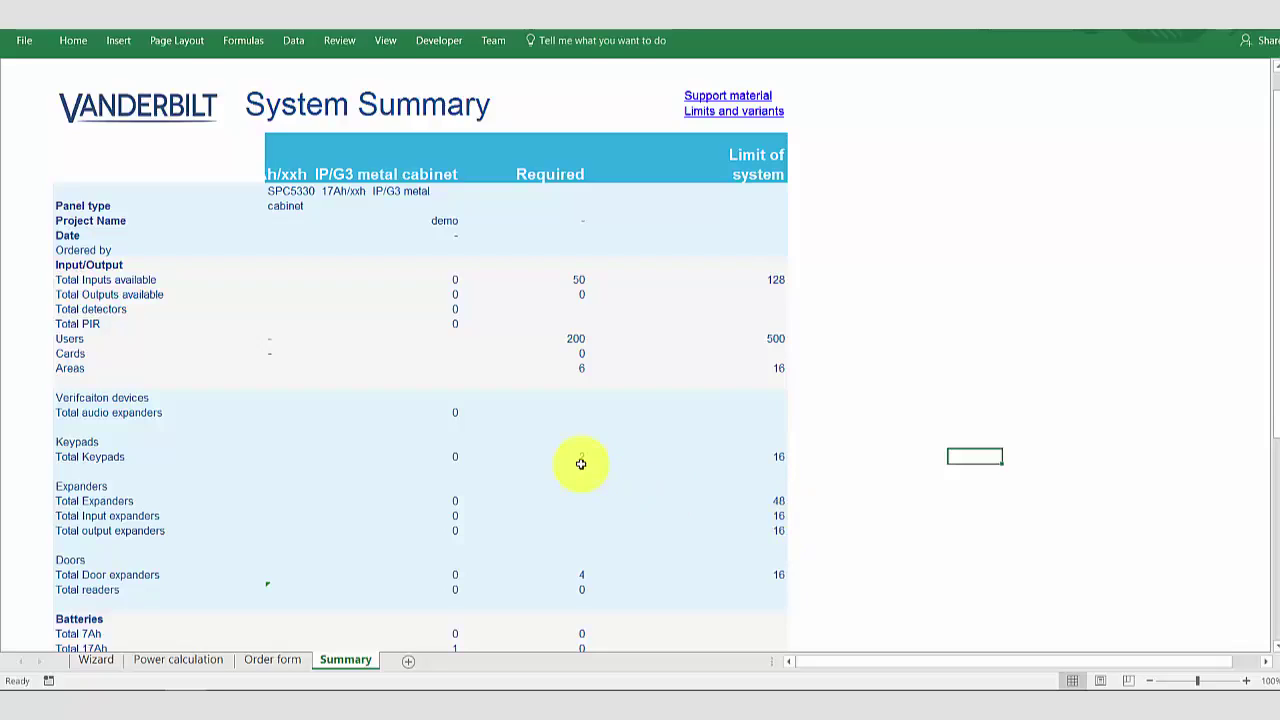
click(211, 660)
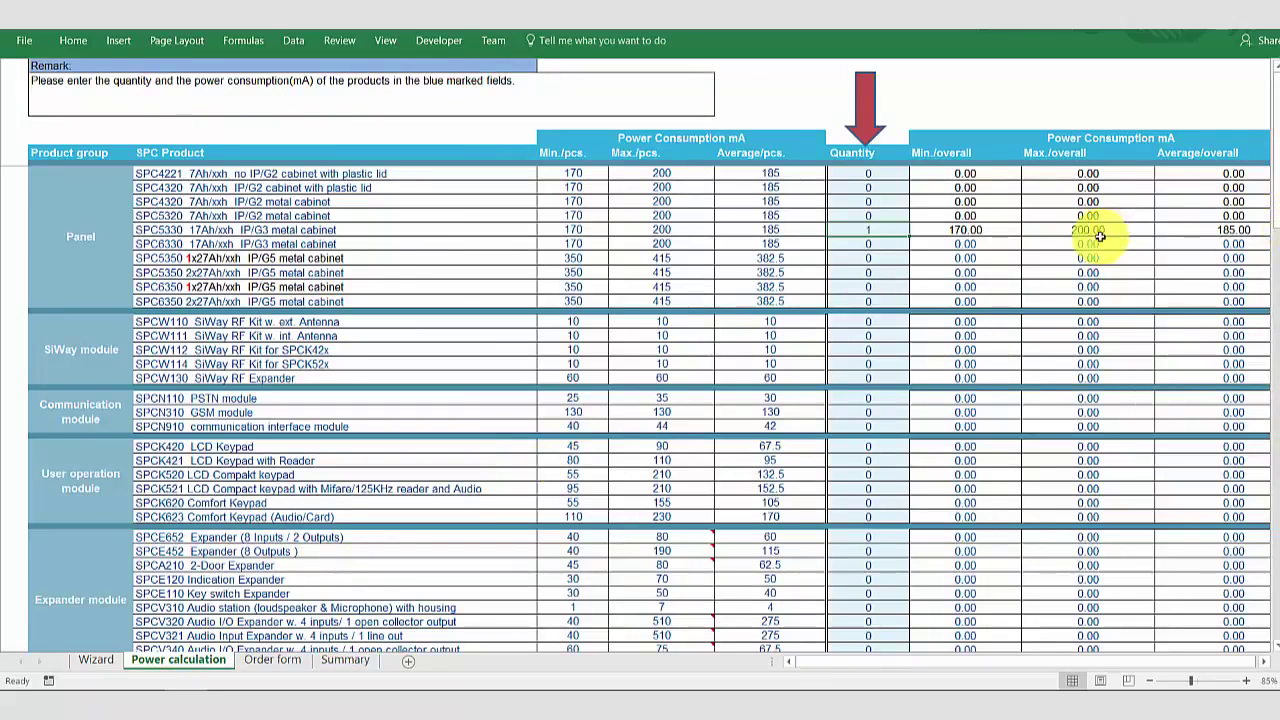
- Enter quantities of 7 SPCE652, 2 SPCK620 and 4 further down the product list
click(864, 538)
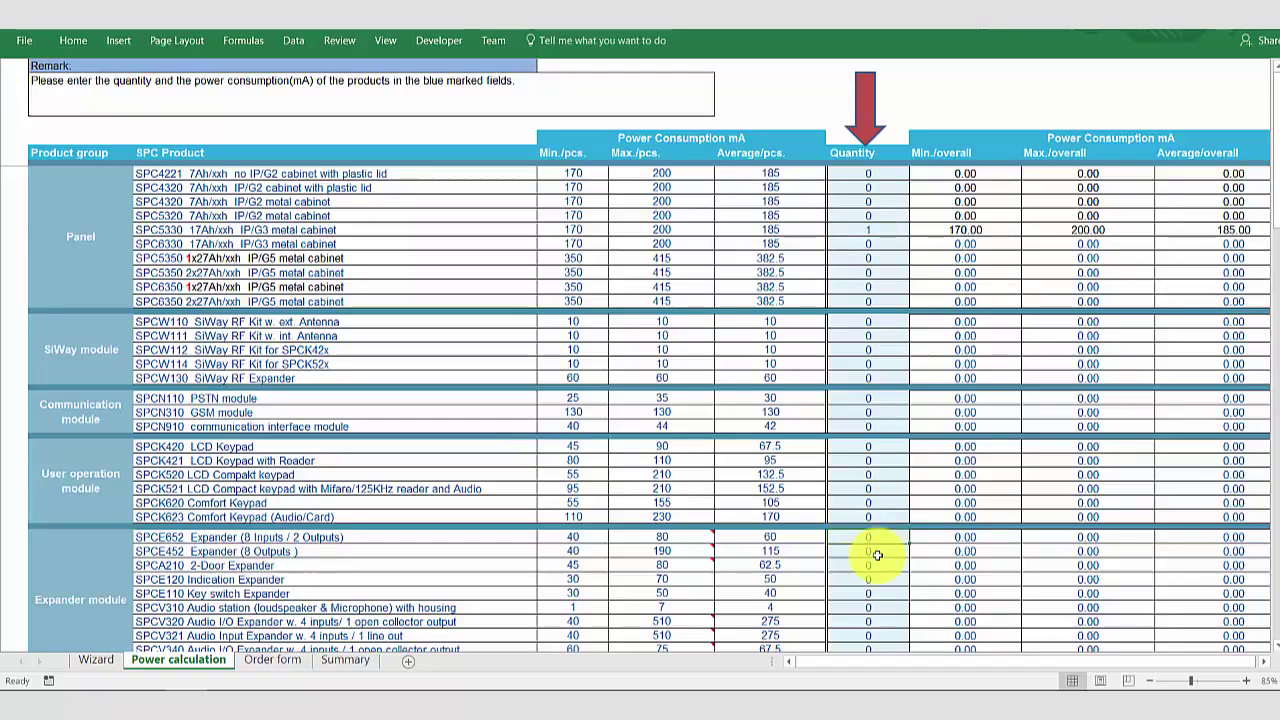
text(7)
key(Return)
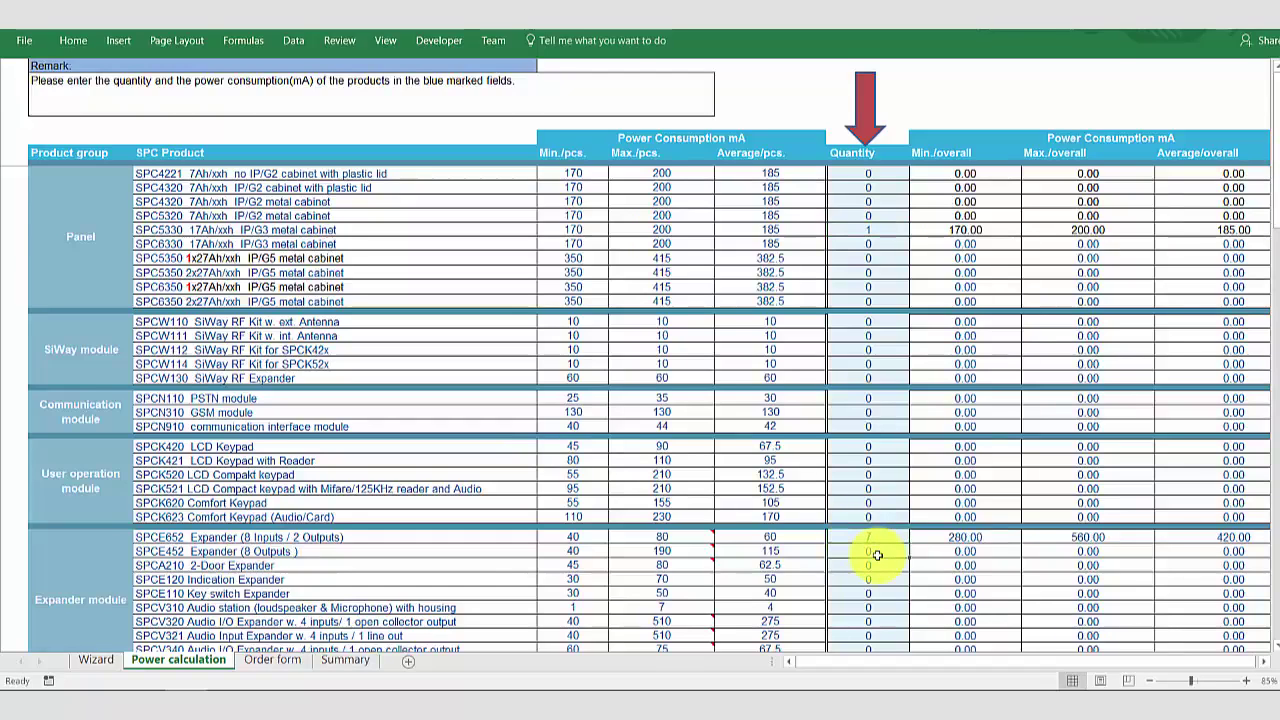
click(862, 502)
text(2)
key(Return)
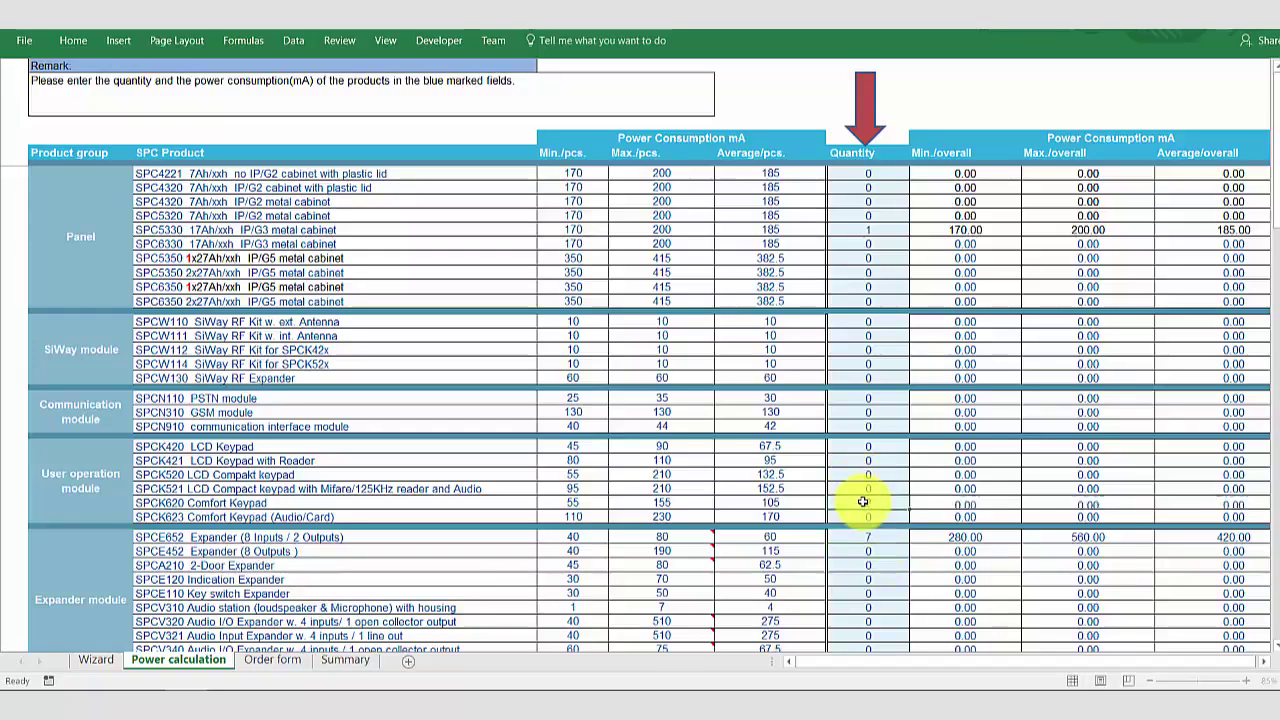
key(Return)
key(Return)
key(Return)
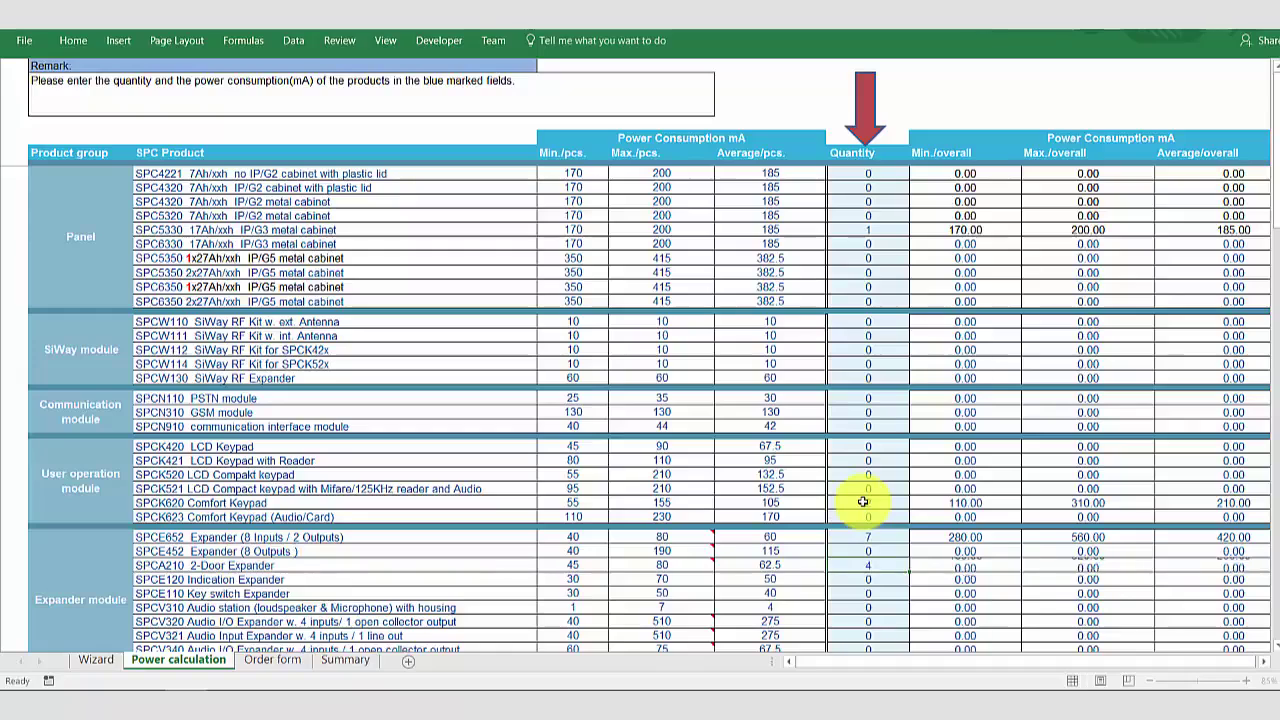
text(4)
key(Return)
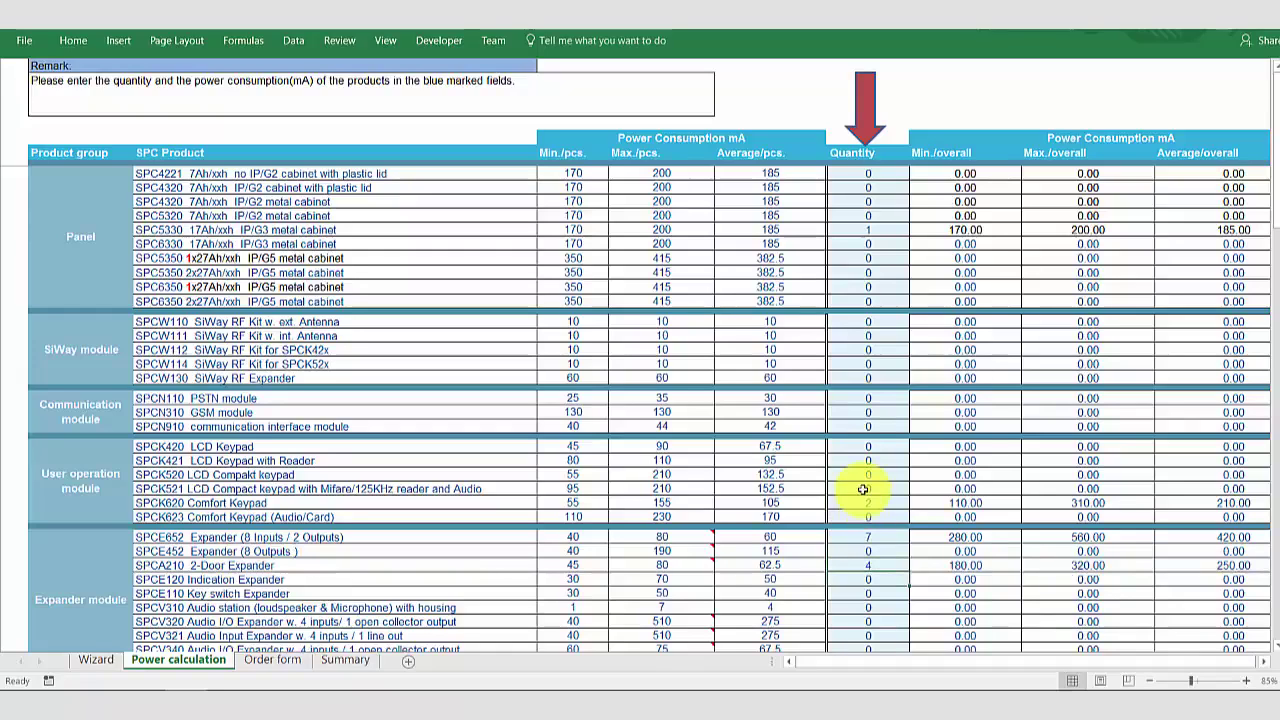
- Add one SPCN310 GSM module and bring up the Summary sheet
click(861, 411)
text(1)
key(Return)
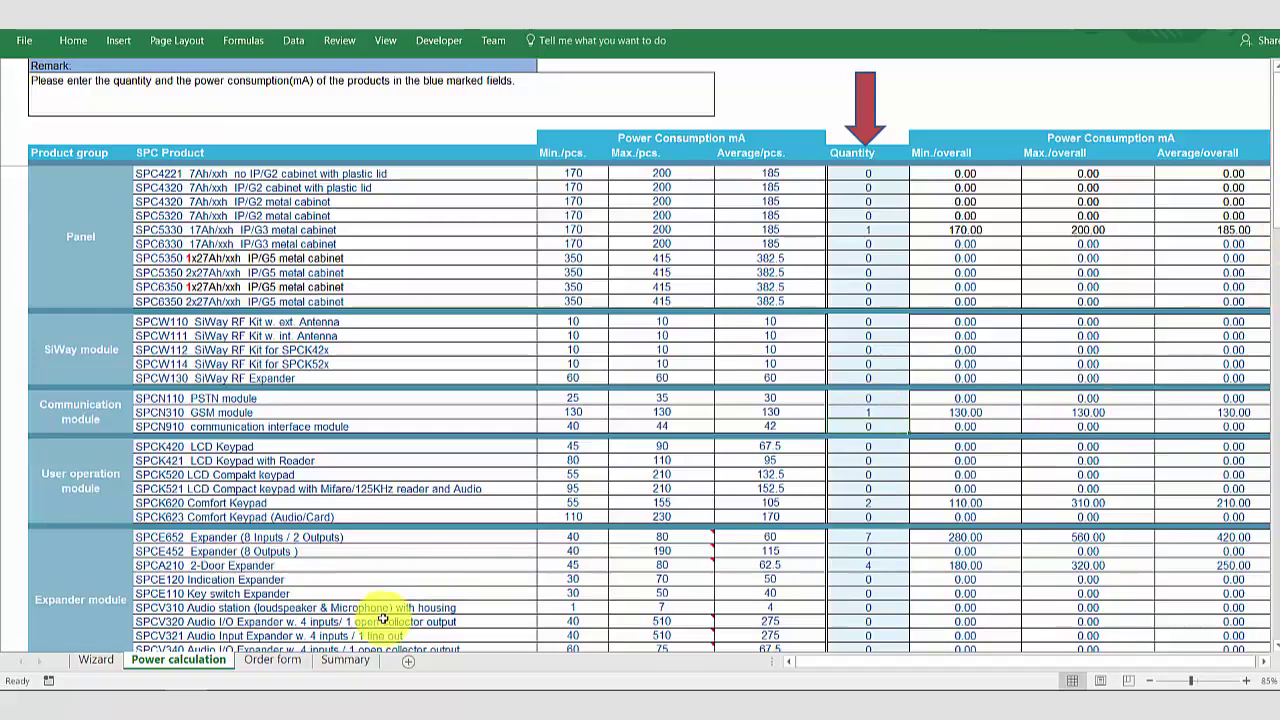
click(350, 662)
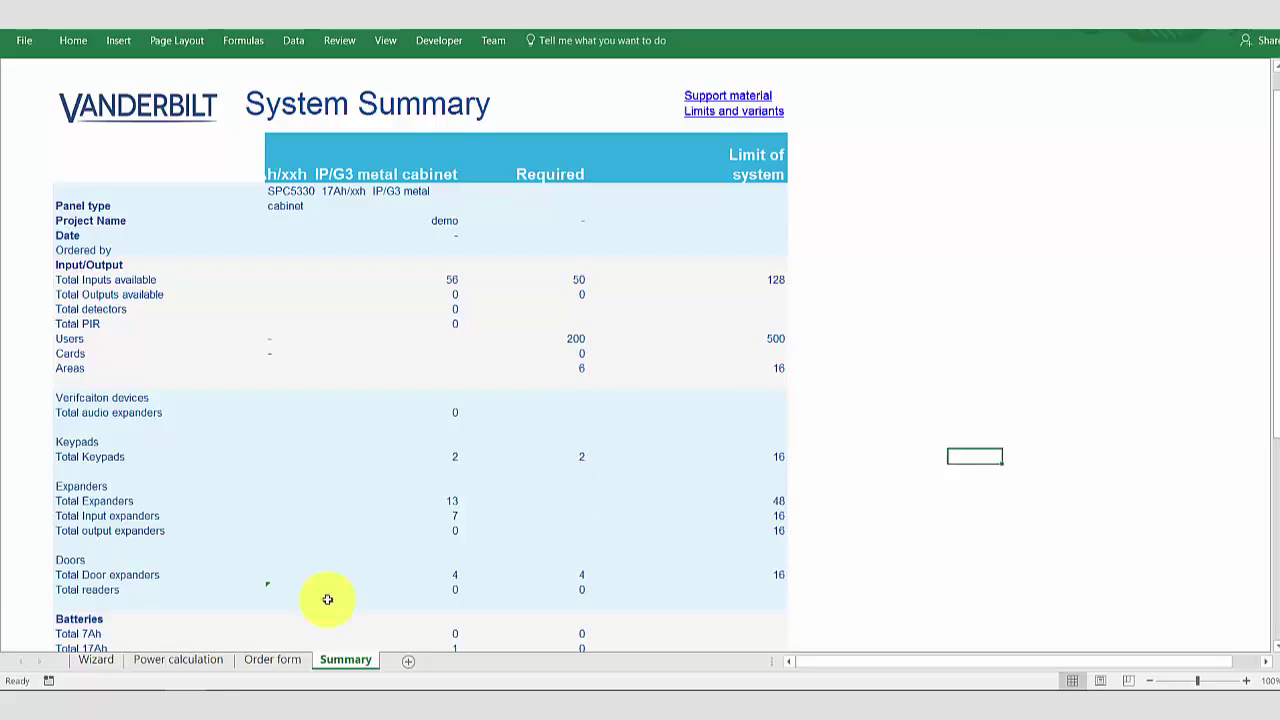
- Swap the SPC5330 panel for one SPC4320 metal cabinet and check the Summary's exceeded limits
click(200, 662)
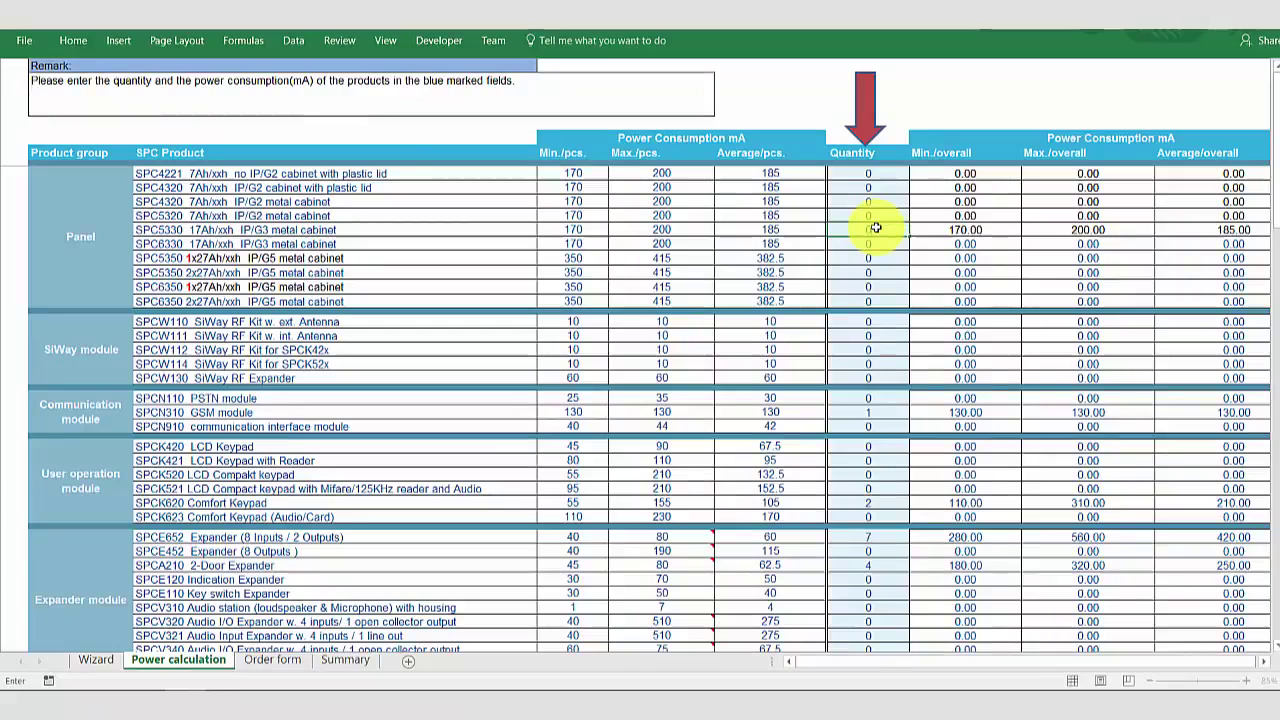
key(ctrl+z)
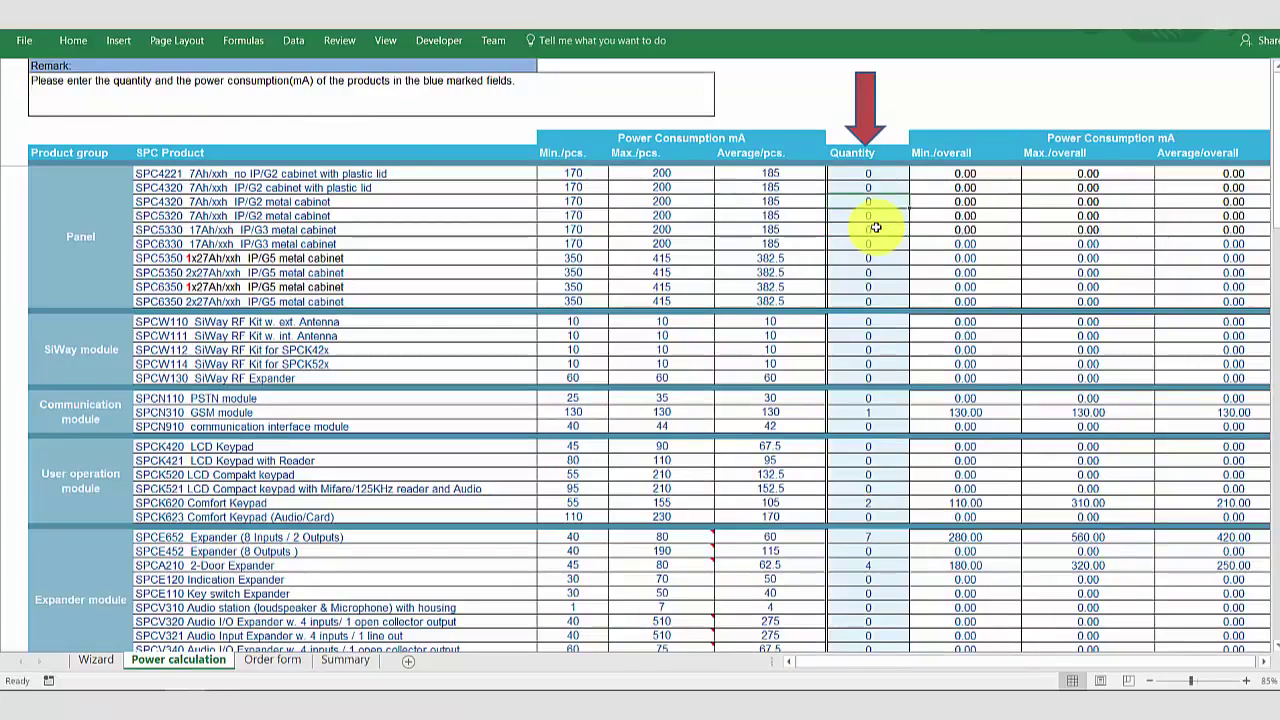
key(ctrl+y)
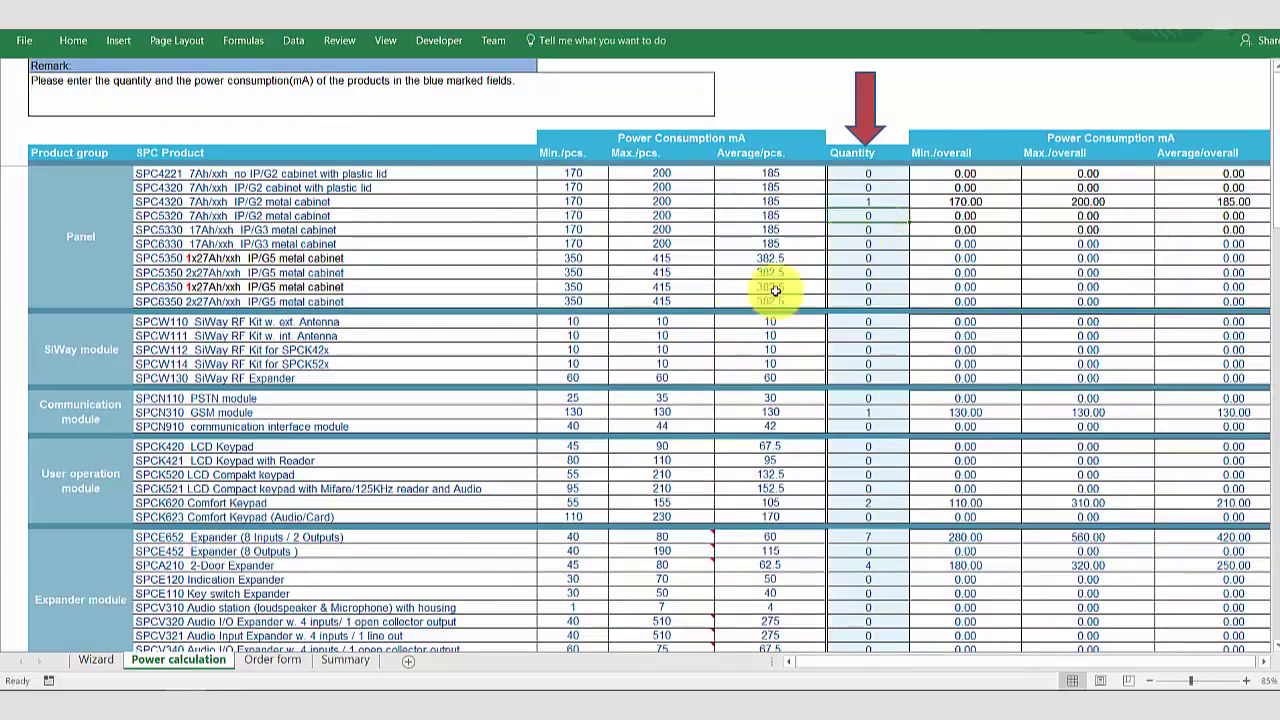
click(345, 660)
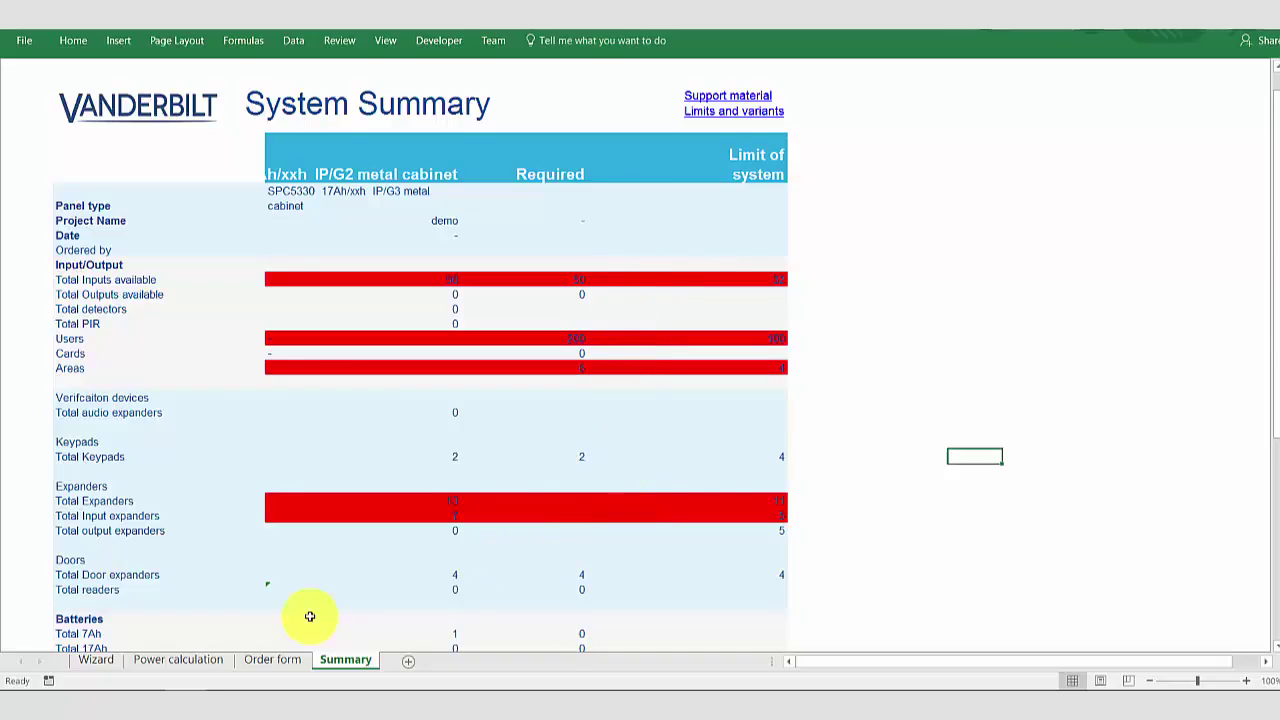
click(212, 659)
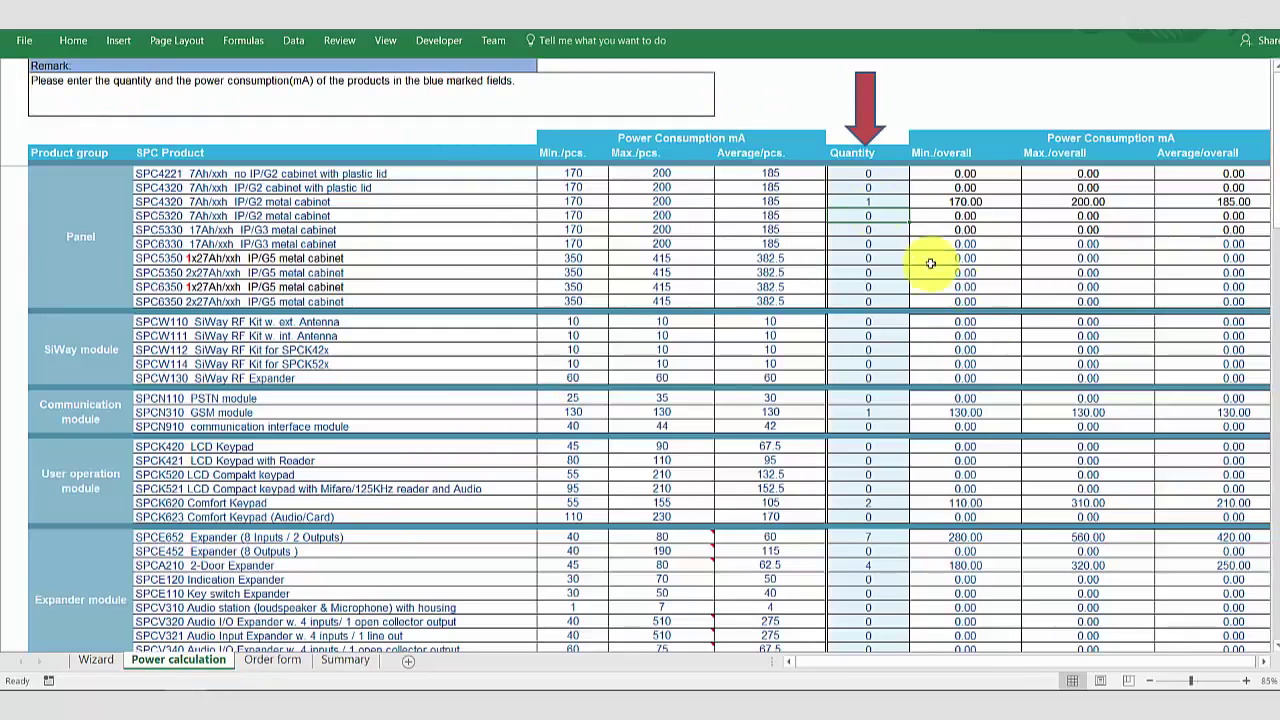
- Reset SPC4320 to 0 and restore one SPC5330 panel
click(869, 199)
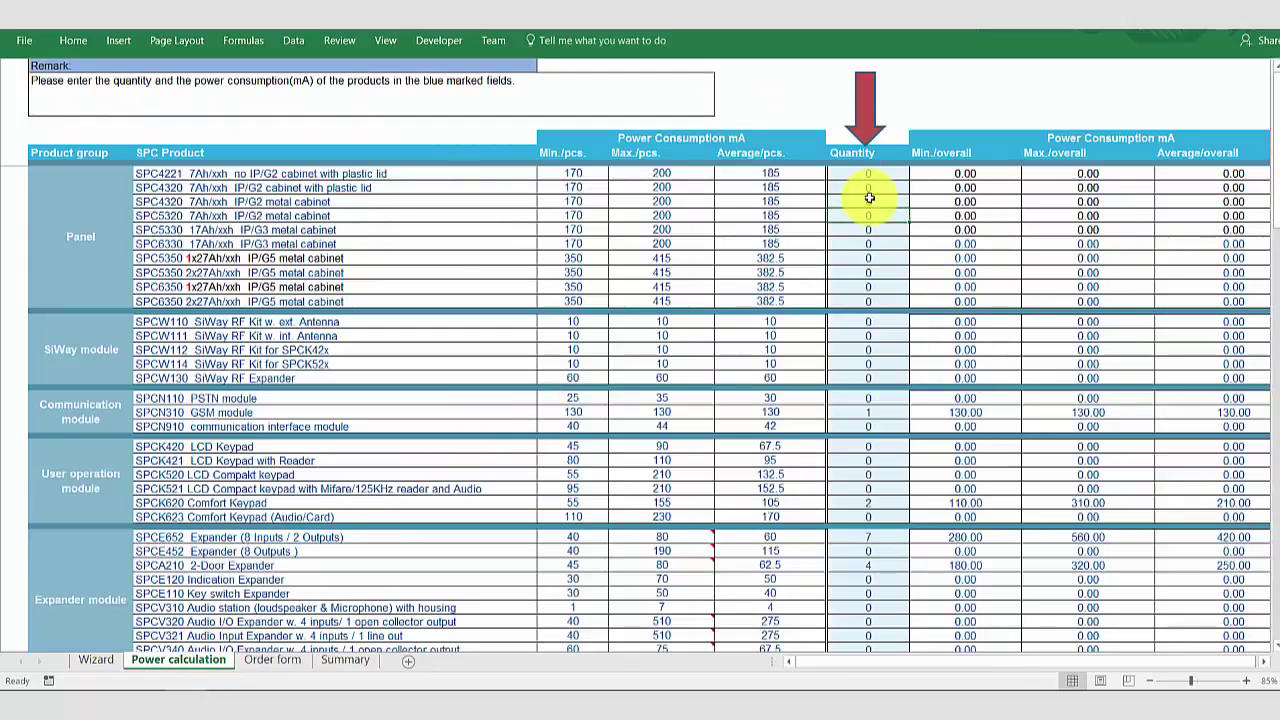
text(0)
key(Return)
key(Return)
key(Return)
key(Up)
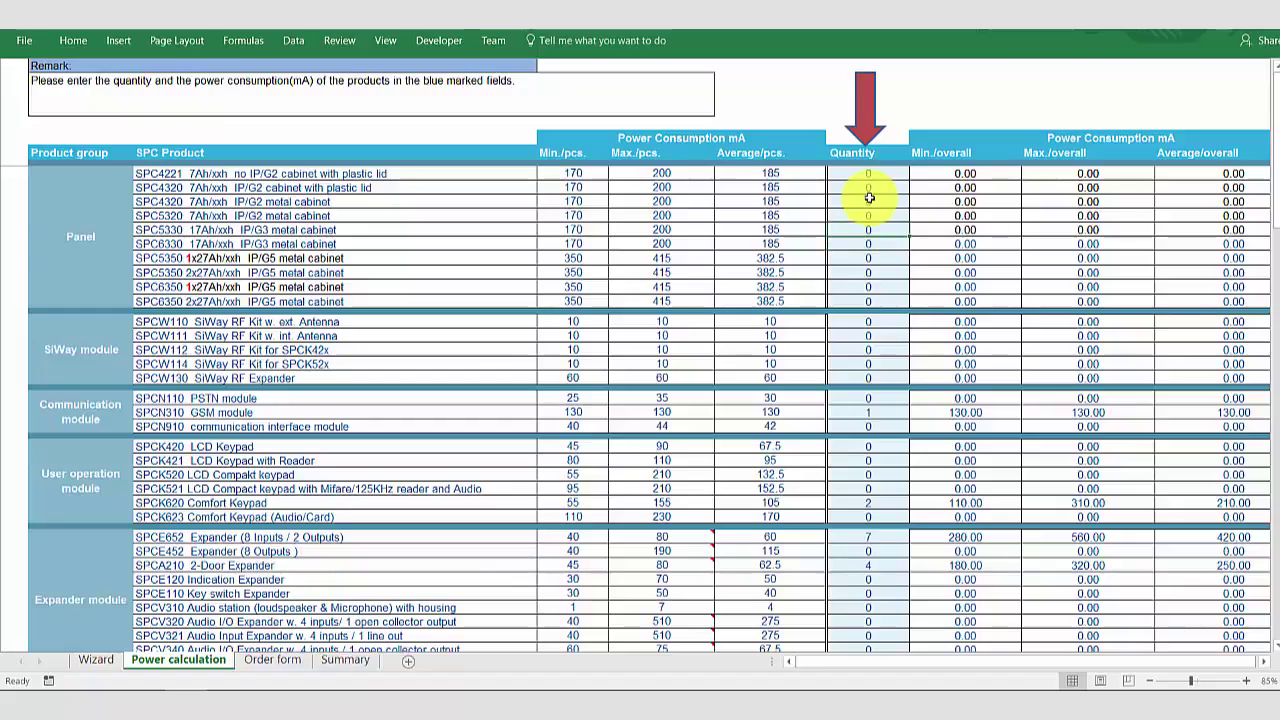
text(1)
key(Return)
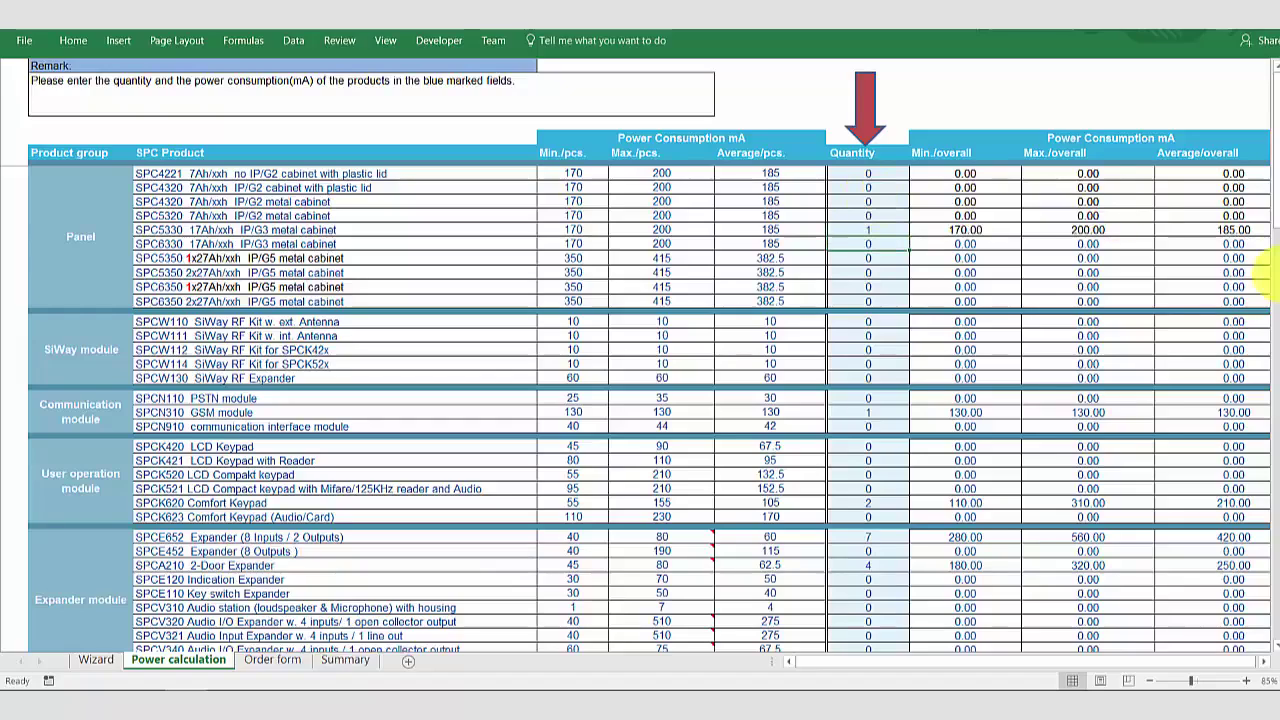
- Scroll to the backup capacity section to review the negative available current, then back to the expanders
drag(1268, 200, 1270, 572)
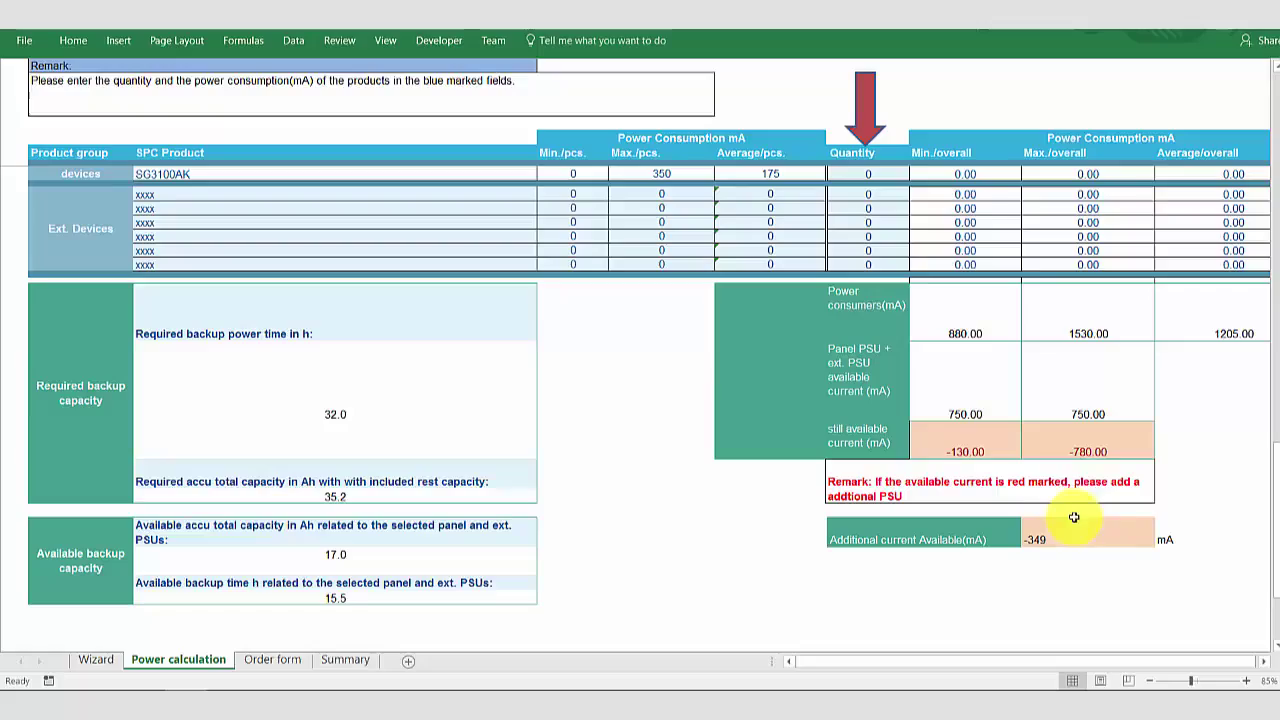
drag(1276, 440, 1266, 182)
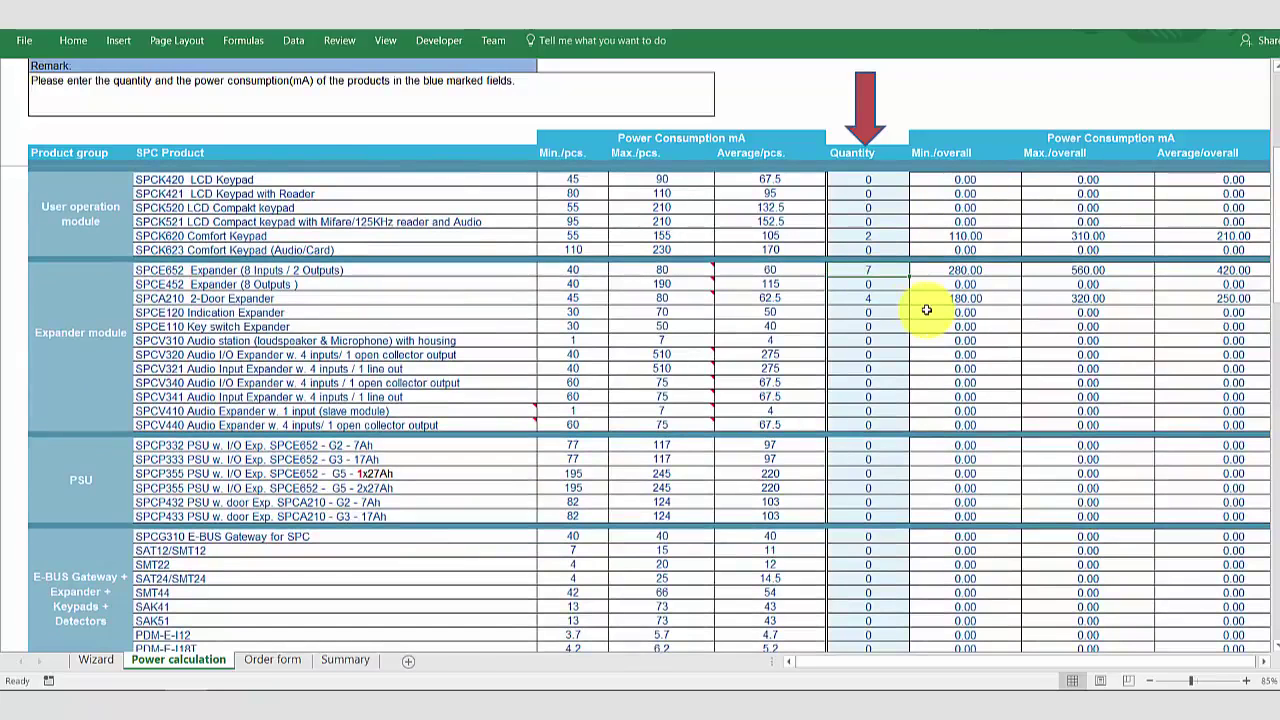
- Set SPCE652 expanders to 4 and SPCP332 PSUs to 3, and review the now-positive power balance
text(4)
key(Return)
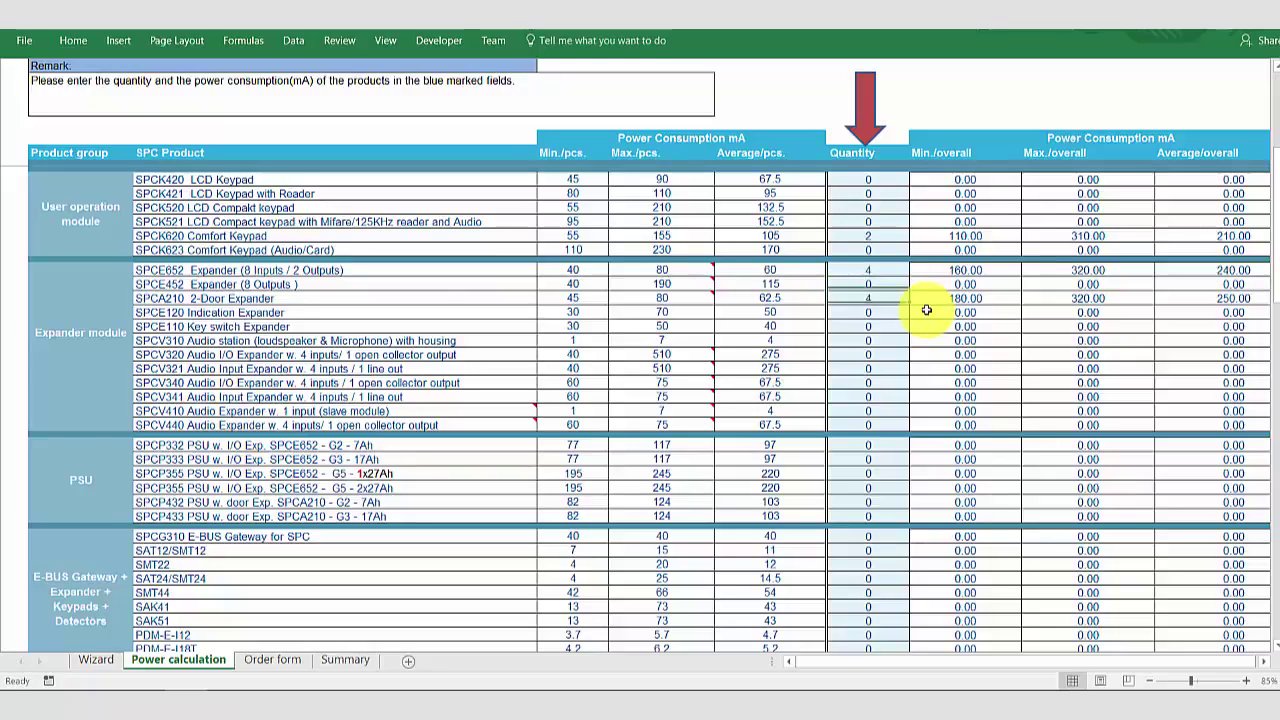
key(Down)
key(Down)
key(Down)
key(Down)
key(Down)
key(Down)
key(Down)
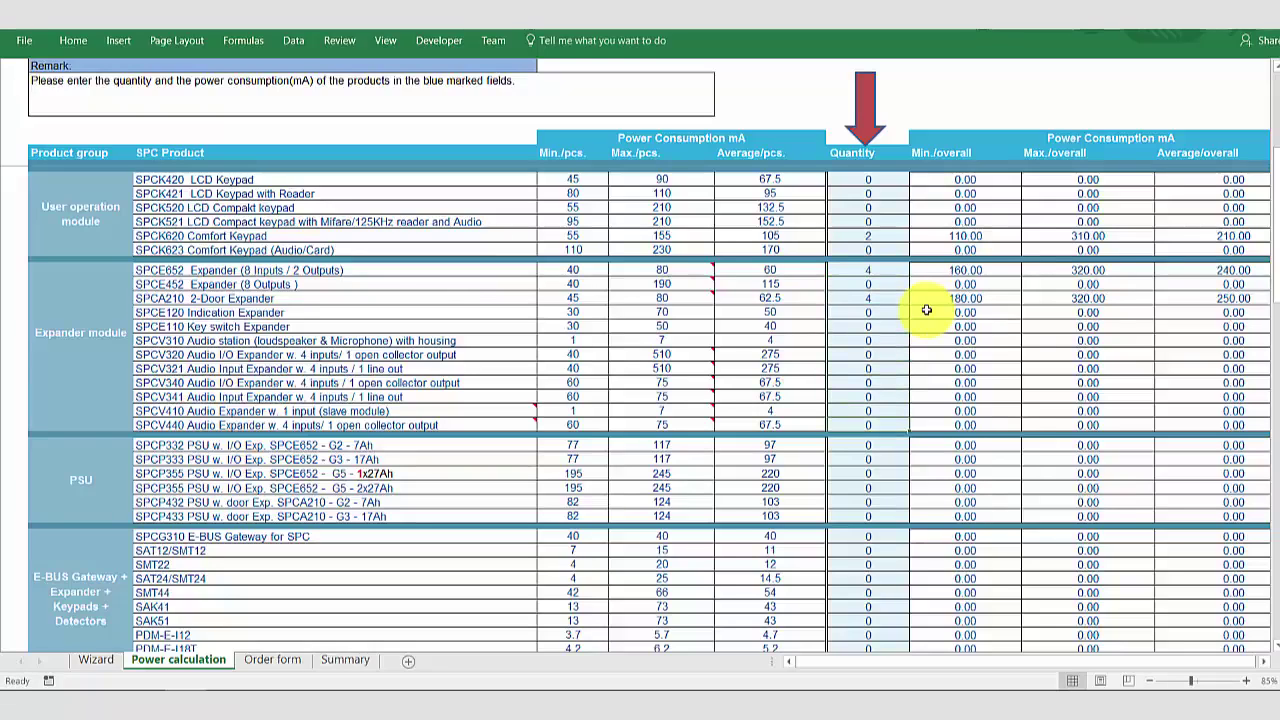
key(Down)
text(3)
key(Return)
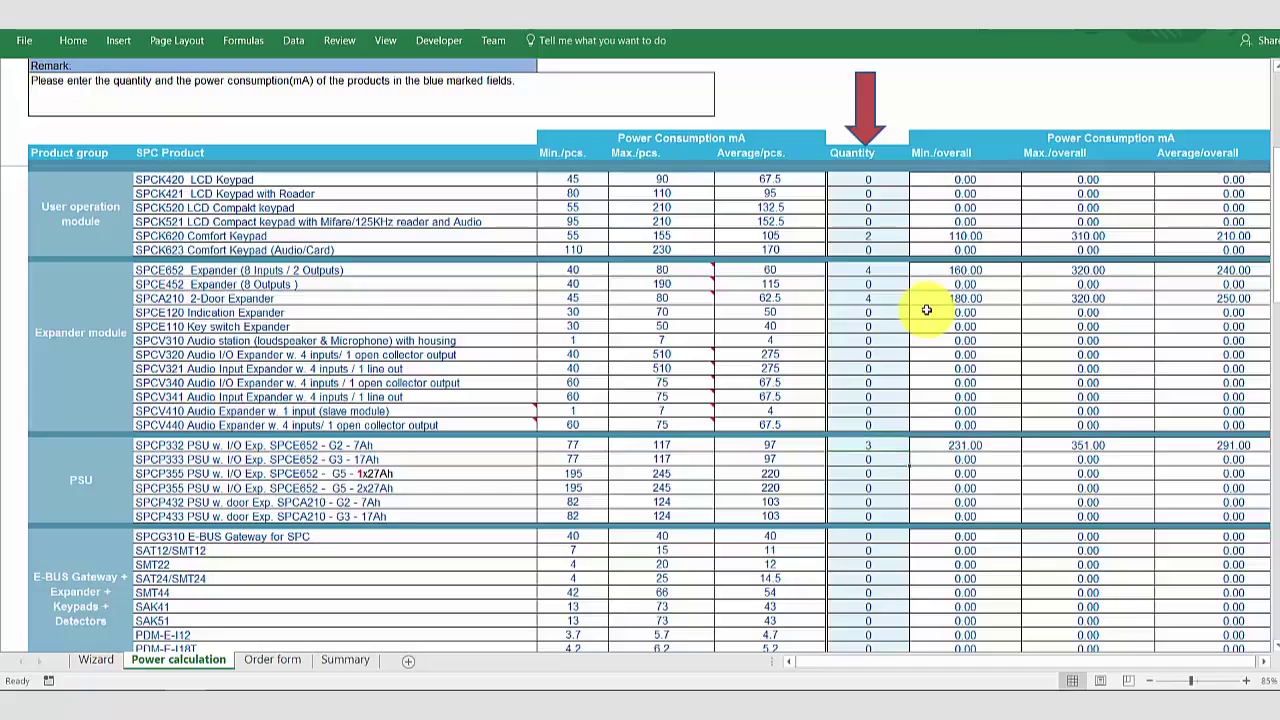
drag(1272, 257, 1262, 592)
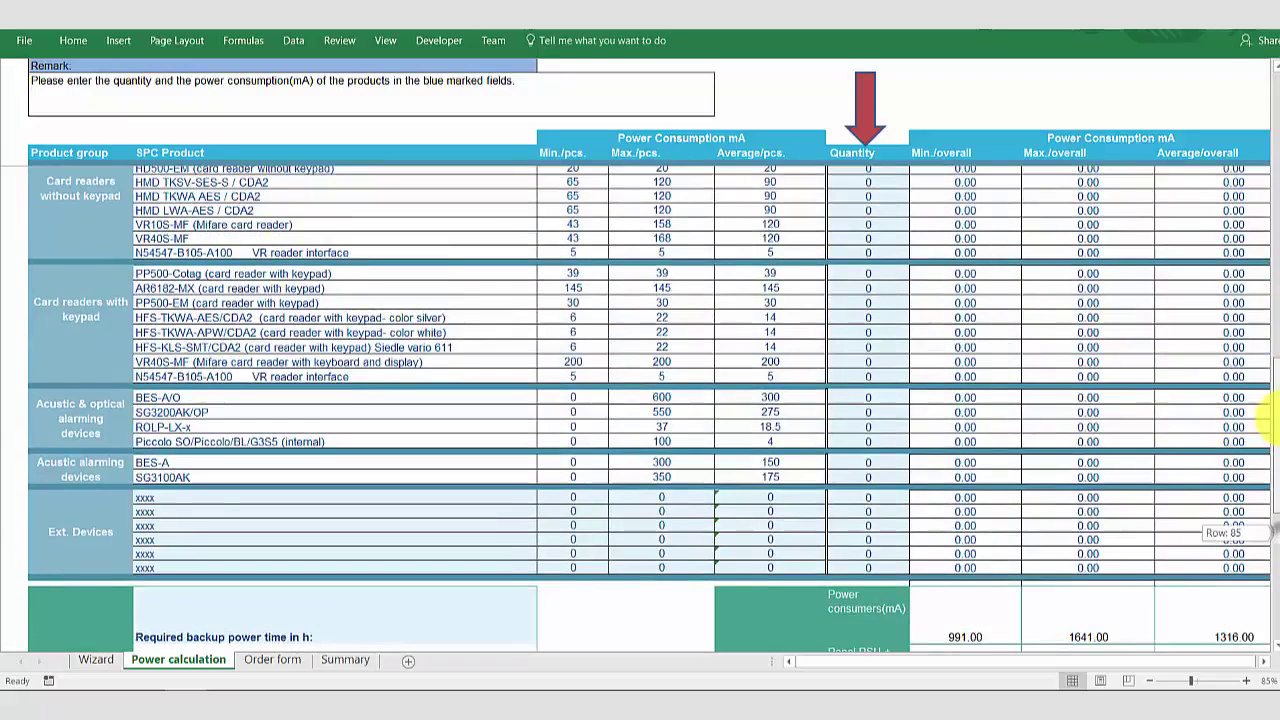
drag(1272, 528, 1268, 366)
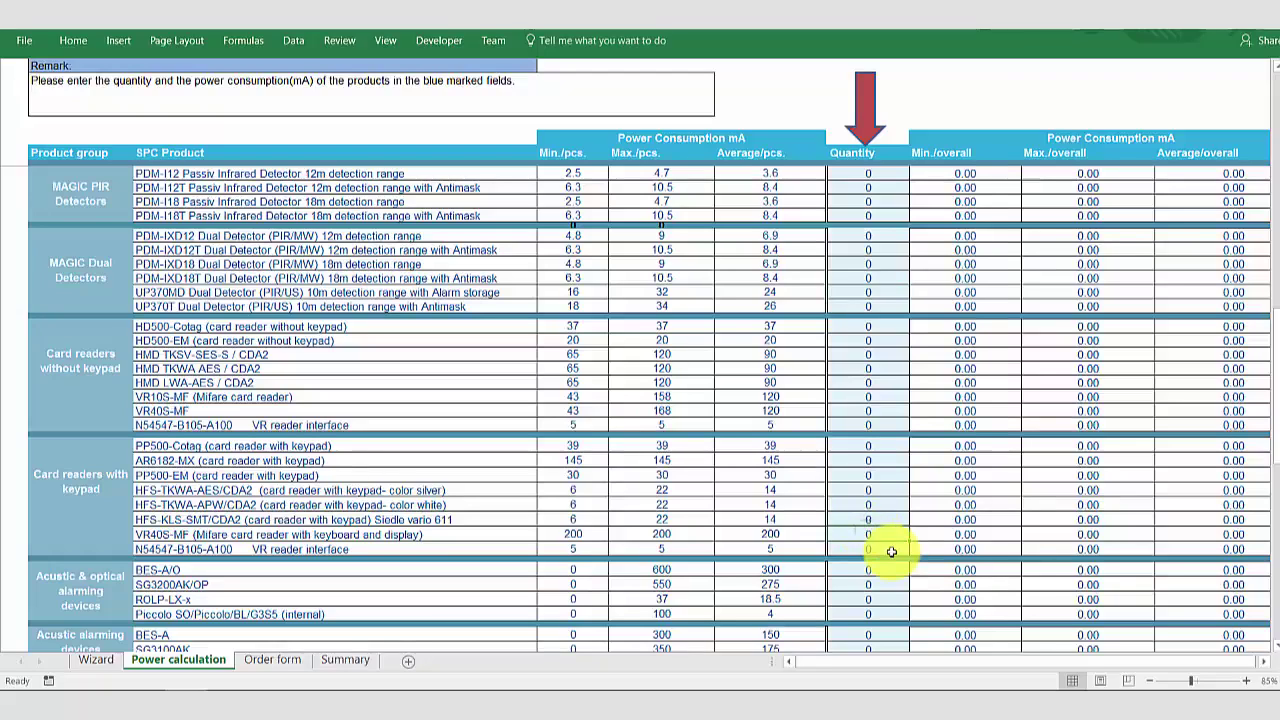
- Enter 4 VR40S-MF readers, 4 N54547-B105-A100 interfaces and 1 Piccolo alarm device
text(4)
key(Return)
text(44)
key(Return)
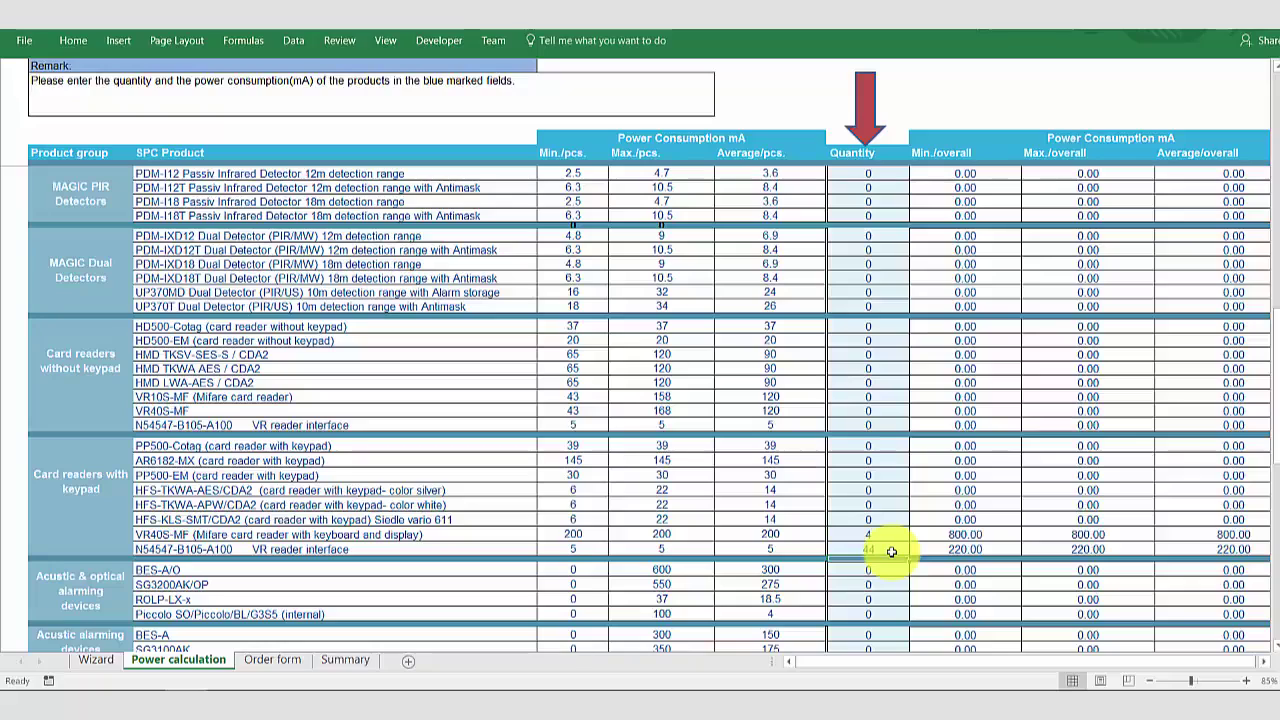
text(4)
key(Return)
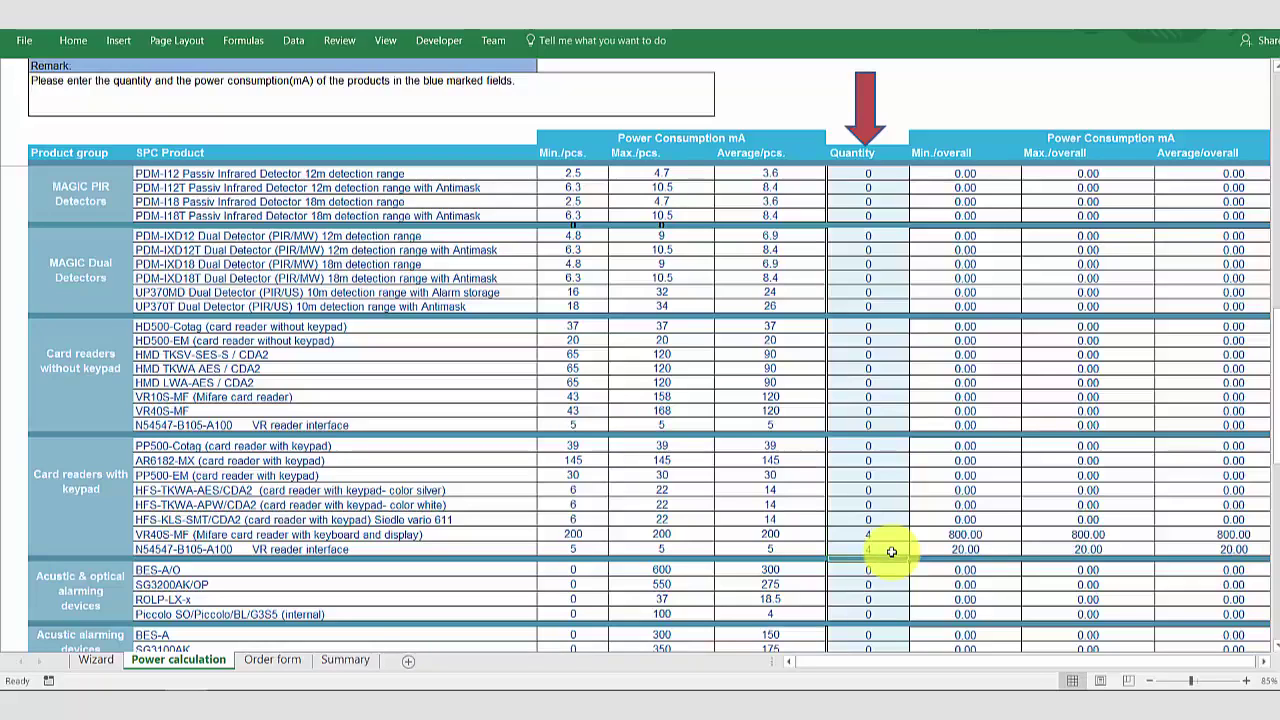
key(Down)
key(Down)
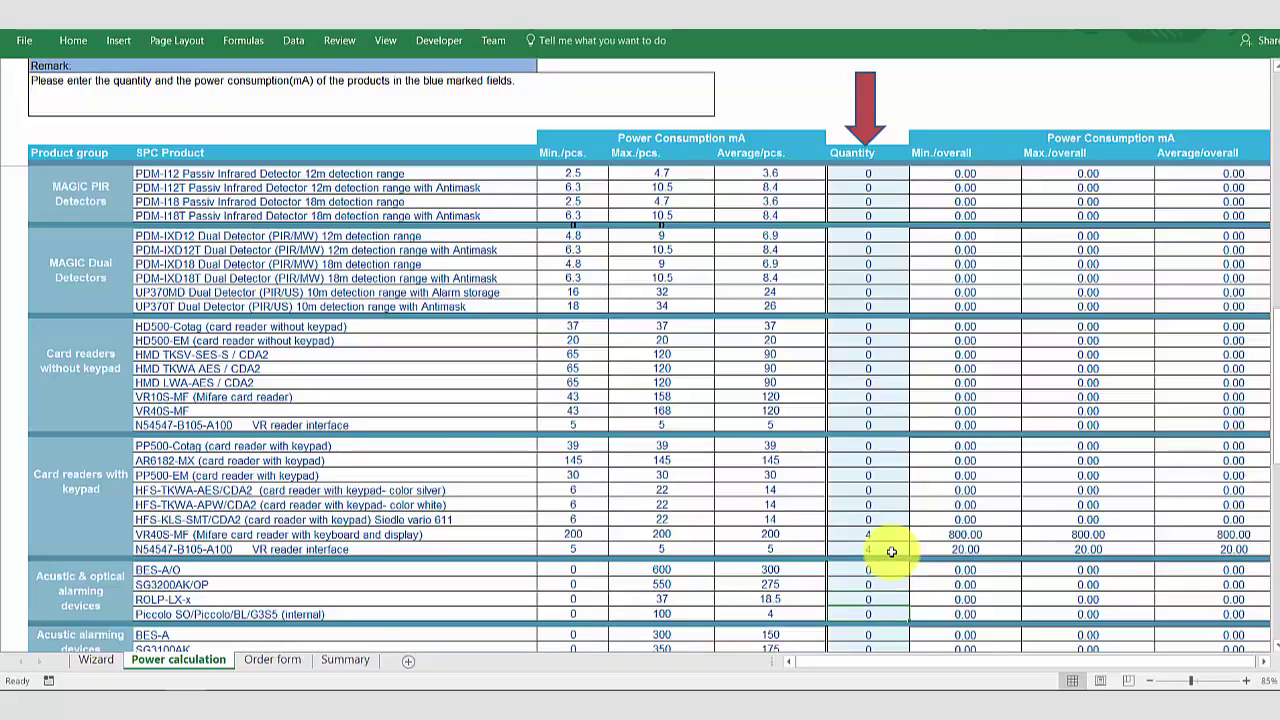
text(1)
key(Return)
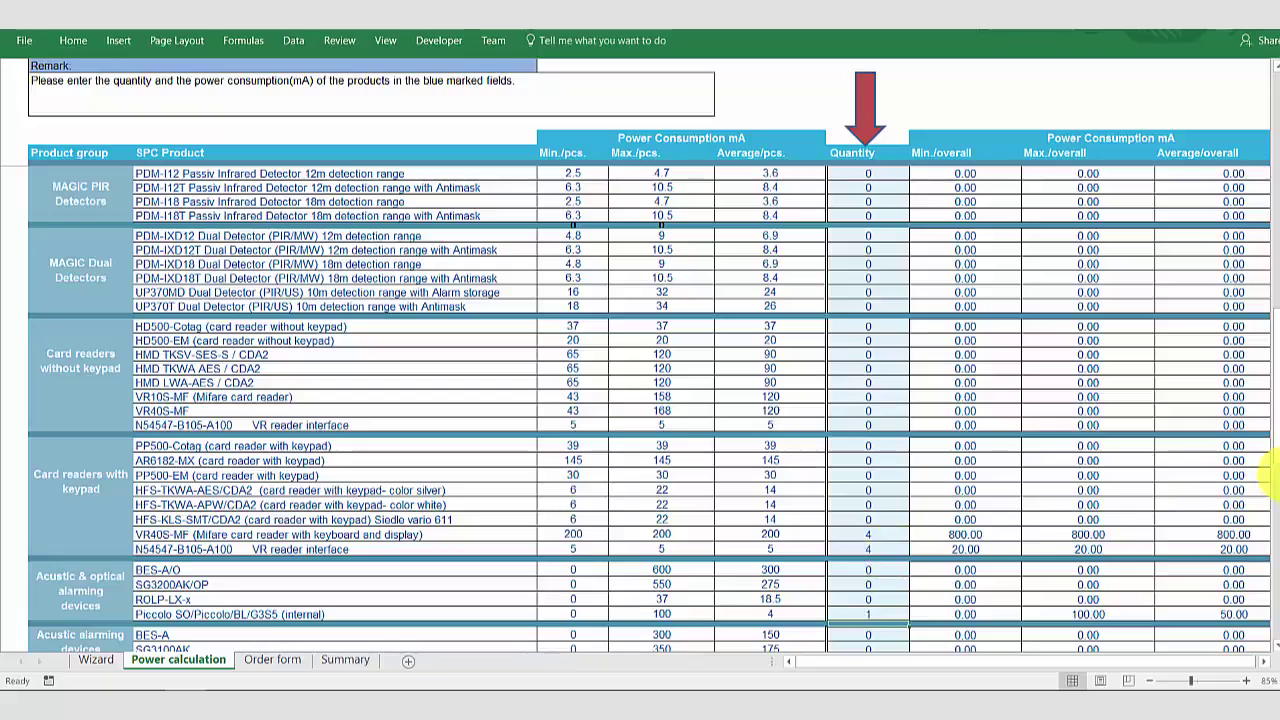
- Enter 20 PDM-IXD12 and 20 PDM-I12 detectors
drag(1275, 445, 1275, 425)
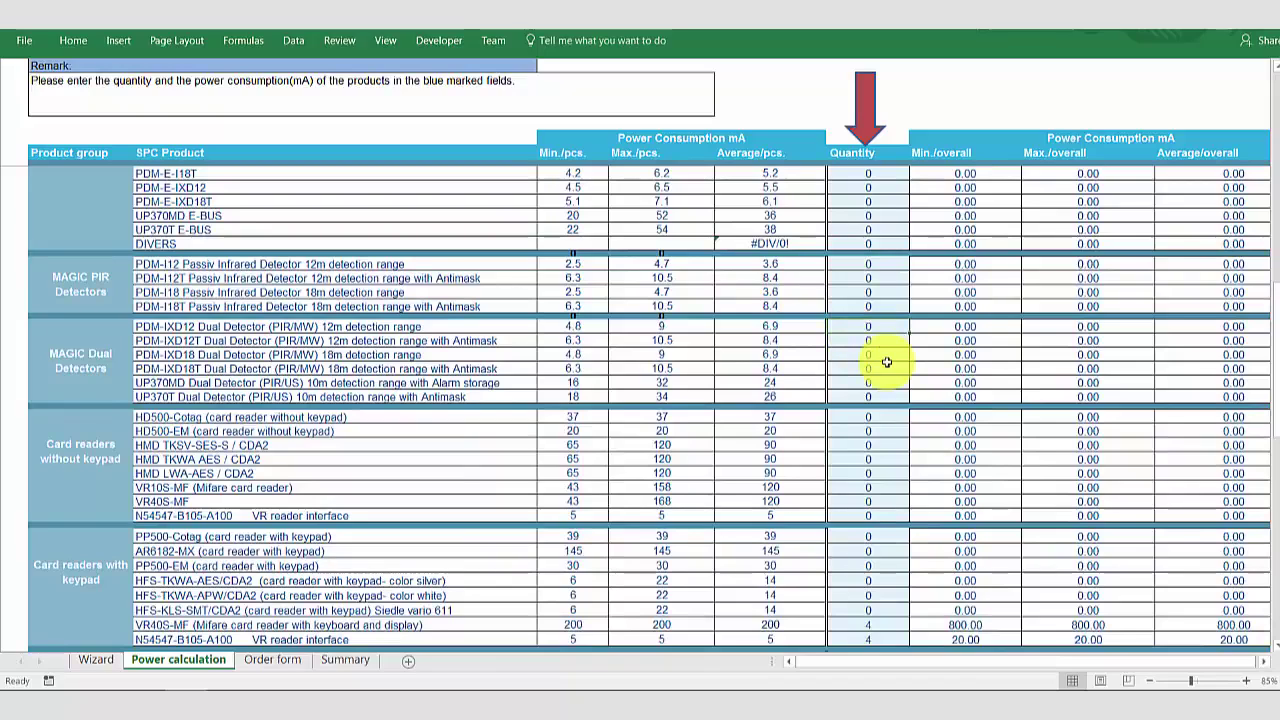
text(20)
key(Return)
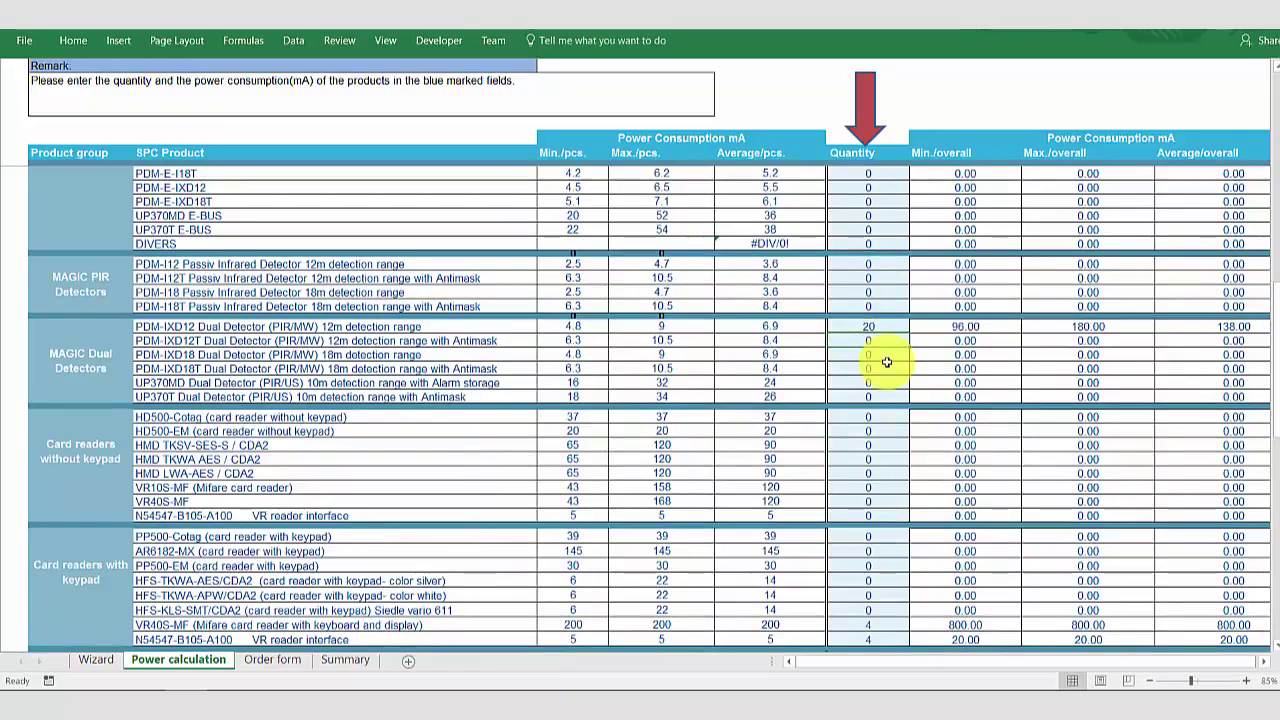
key(Up)
key(Up)
key(Up)
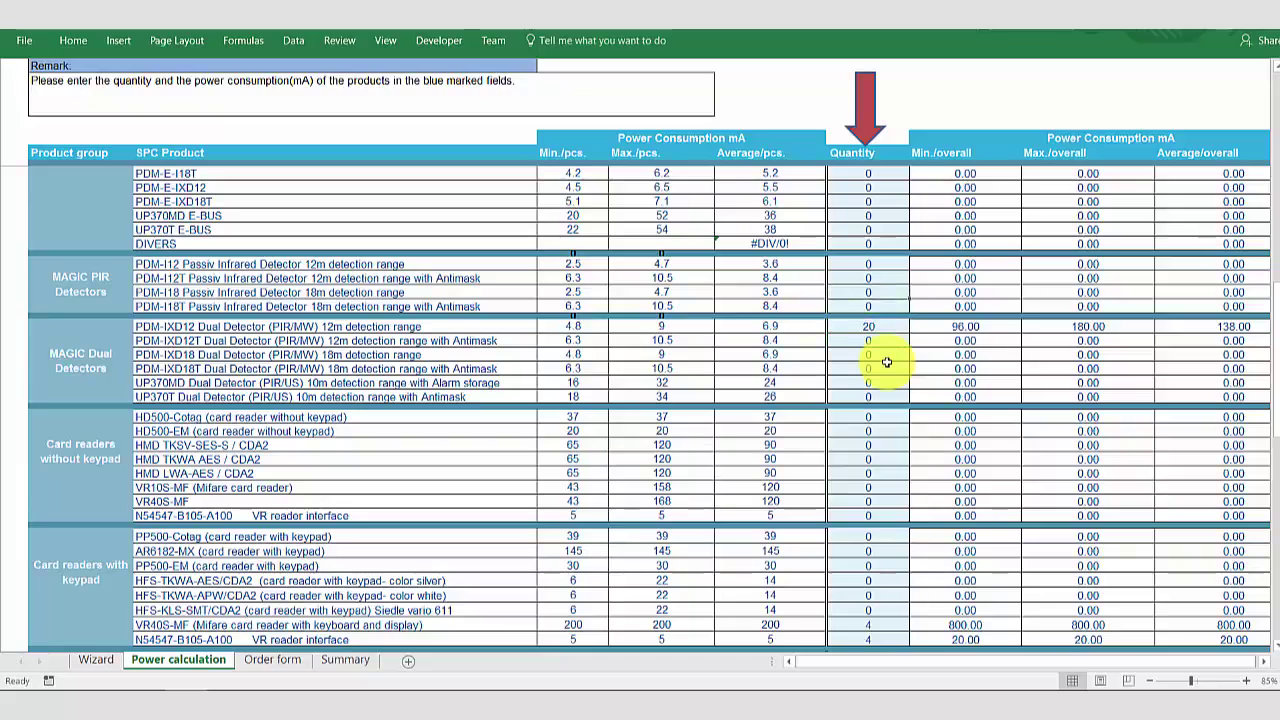
key(Up)
key(Up)
text(20)
key(Return)
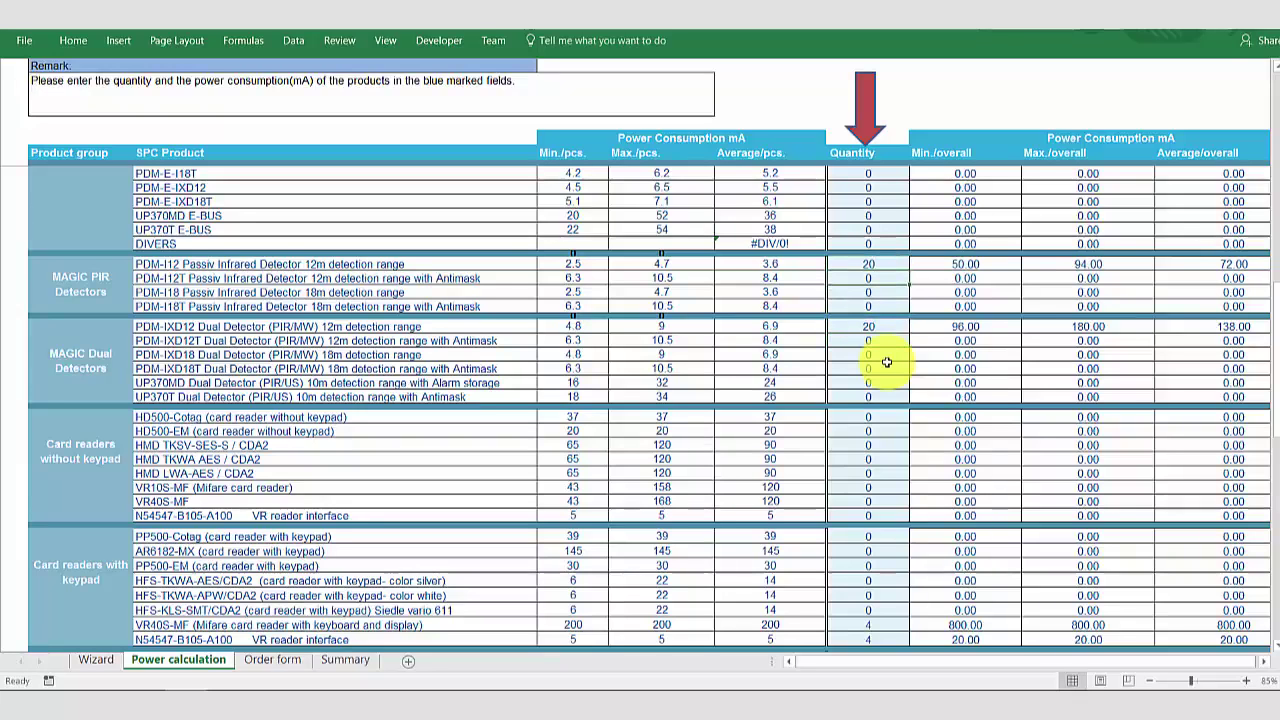
- Inspect the negative additional current value, then scroll back to the Quantity column
drag(1270, 345, 1270, 522)
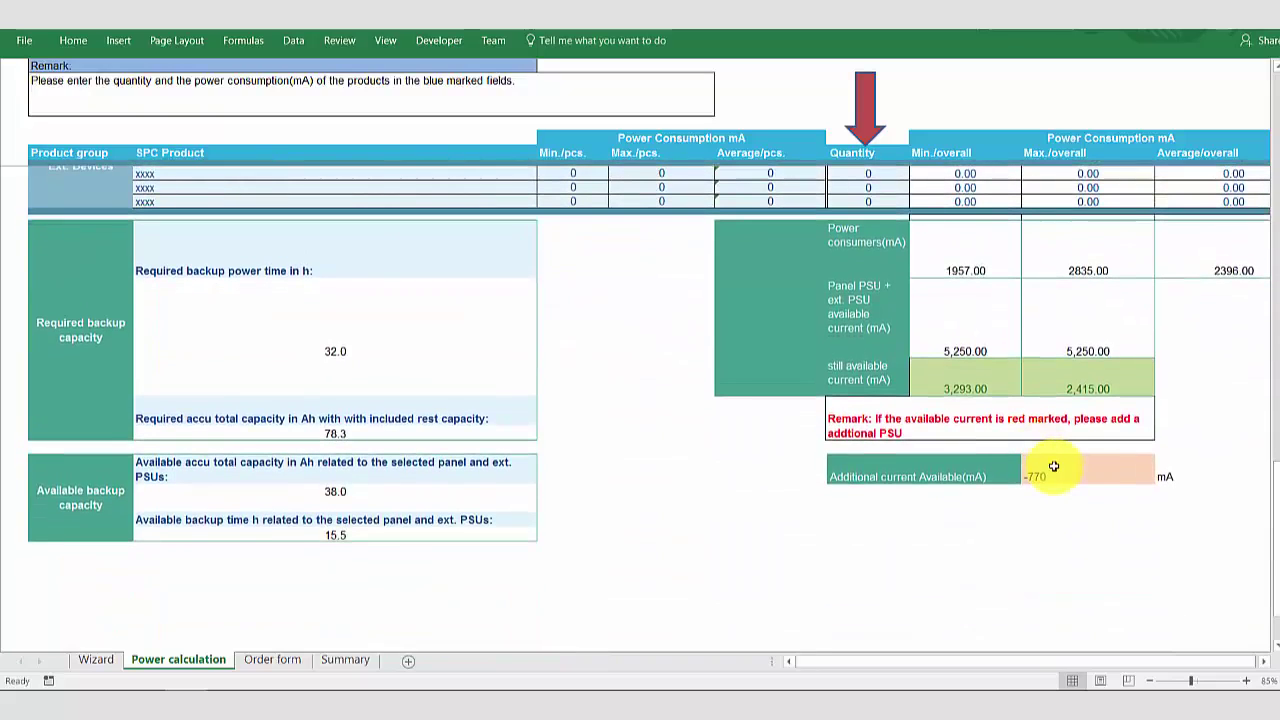
click(1049, 463)
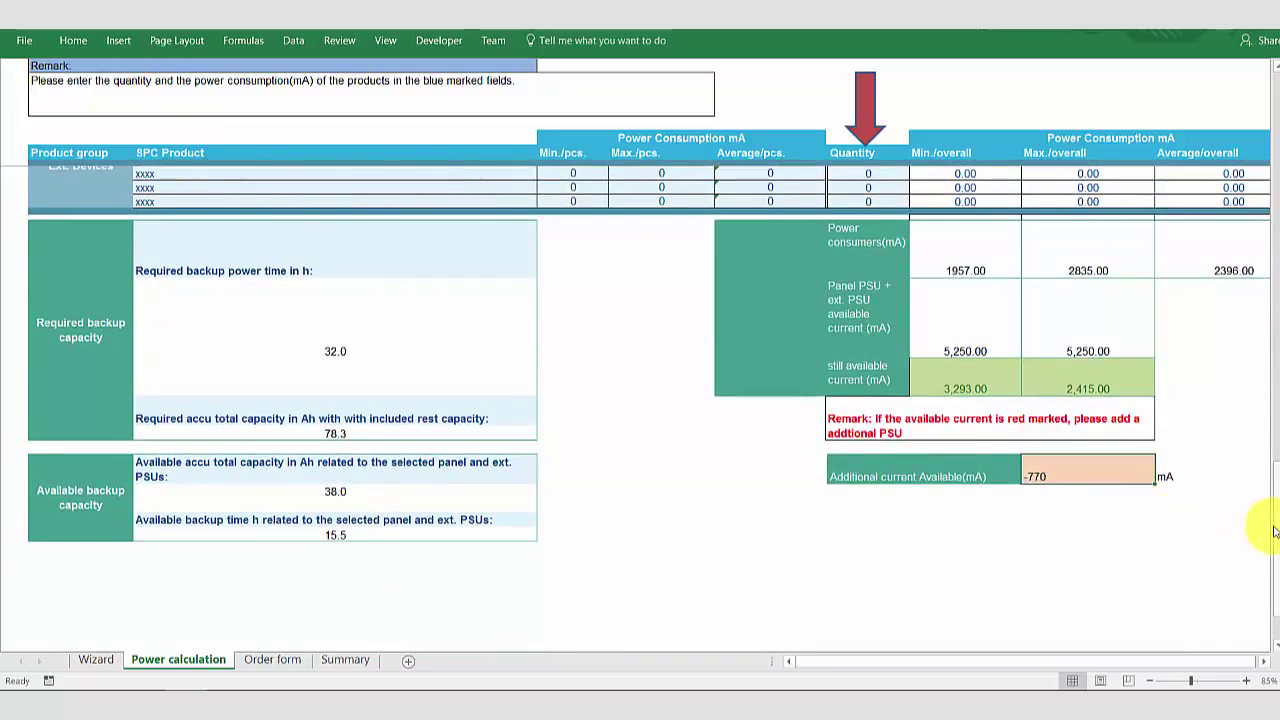
drag(1268, 525, 1272, 235)
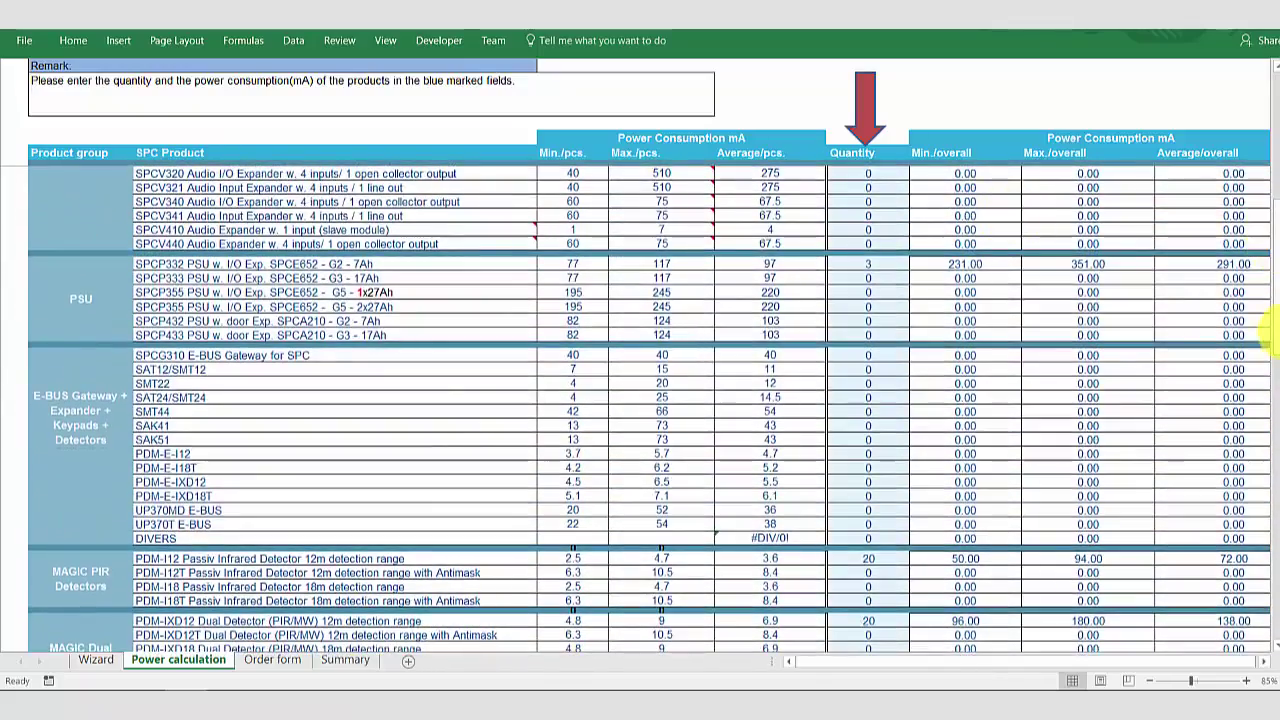
drag(1270, 310, 1270, 245)
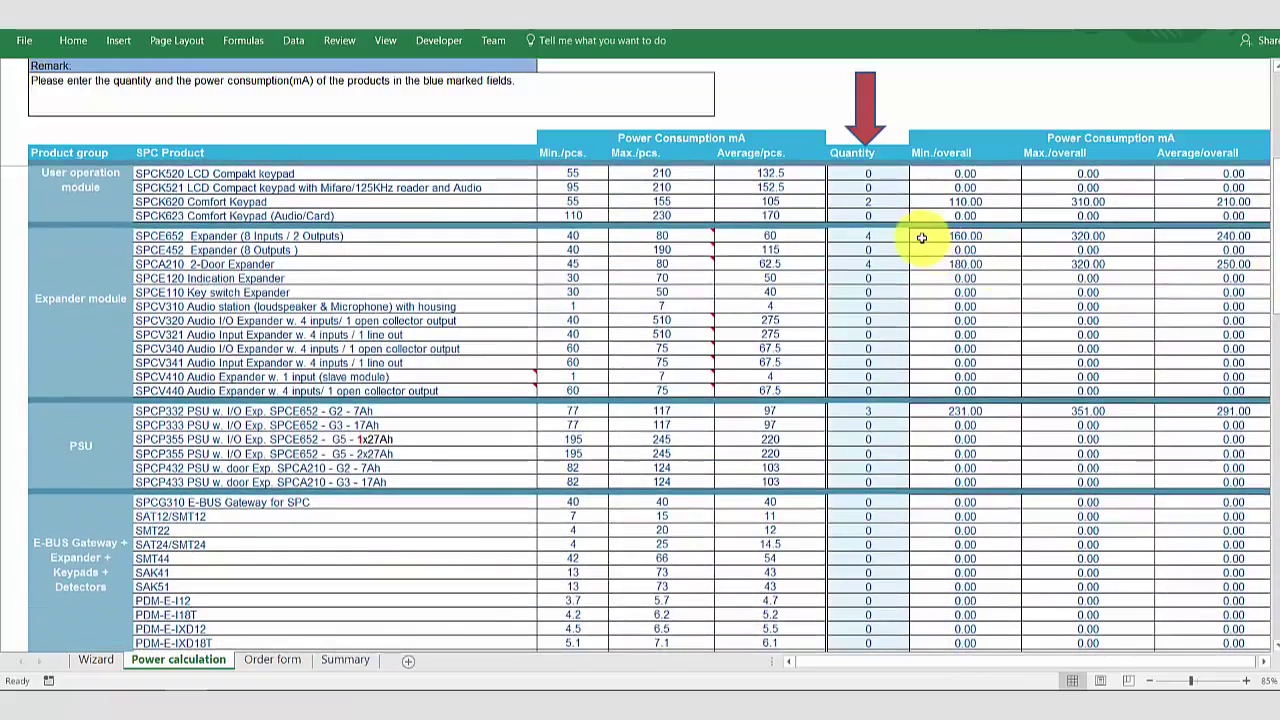
- Lower SPCE652 expanders to 2 and raise SPCP332 PSUs to 7
click(878, 237)
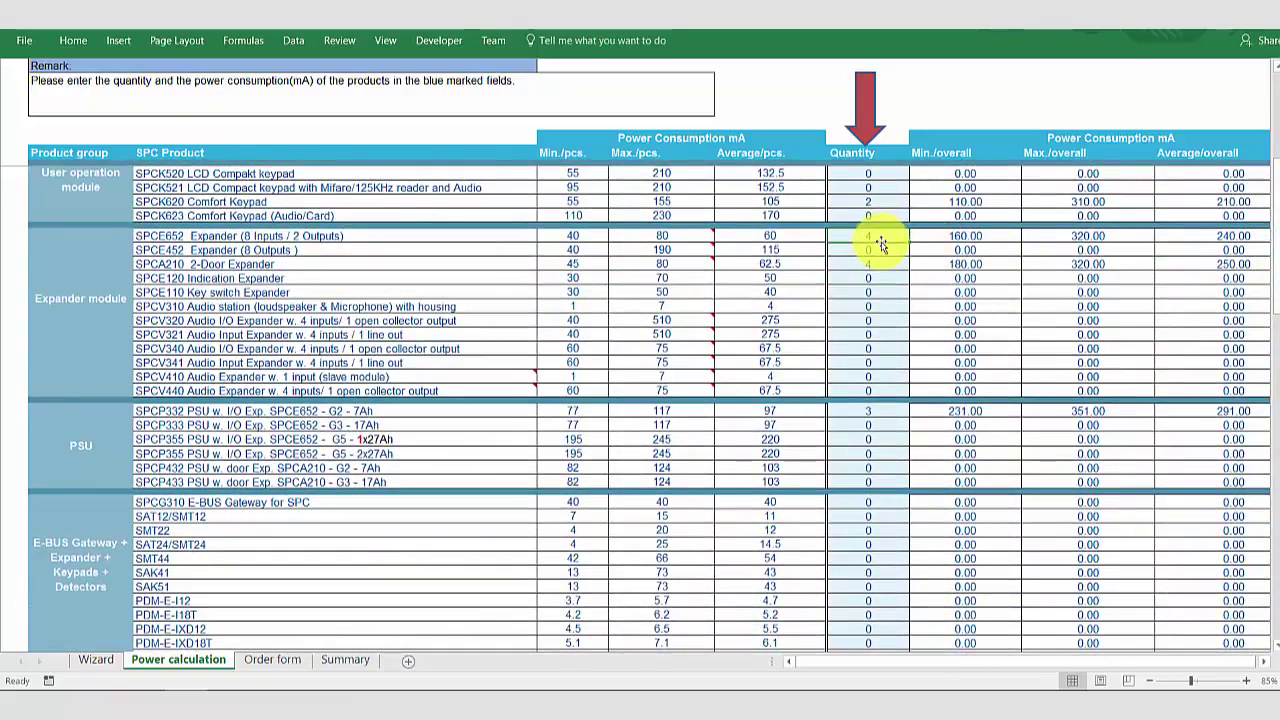
text(2)
key(Return)
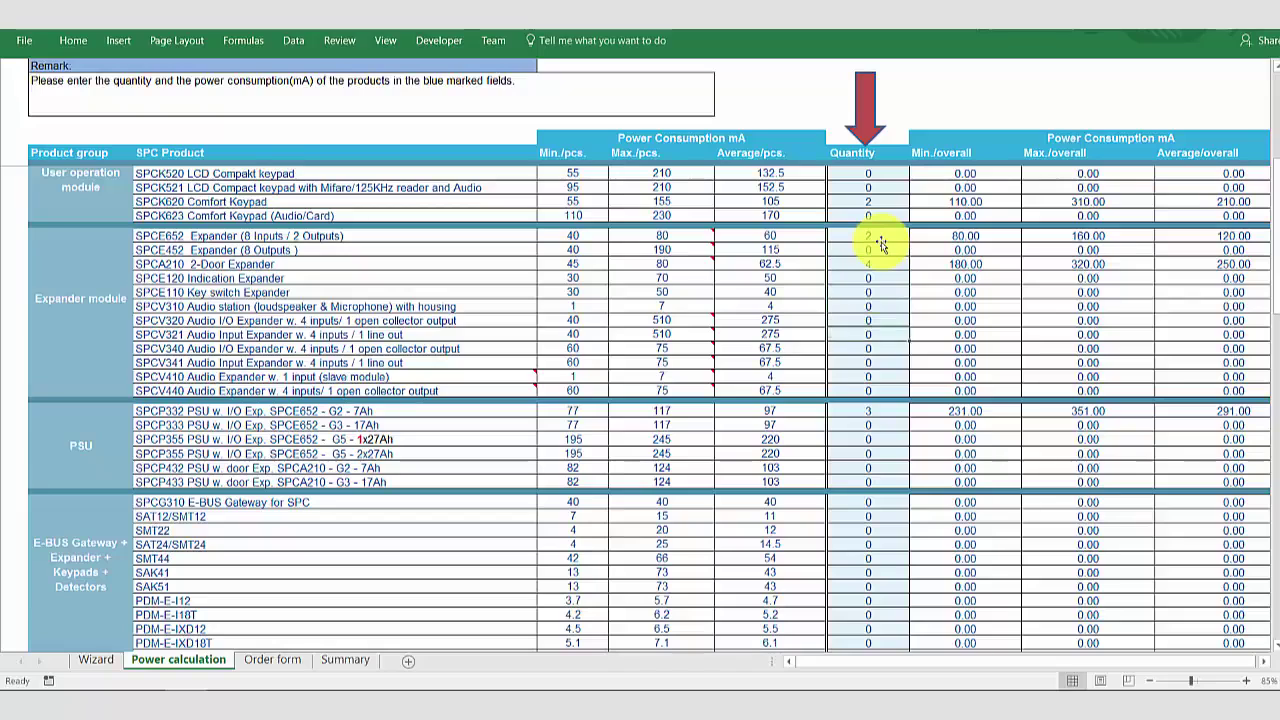
text(5)
key(Return)
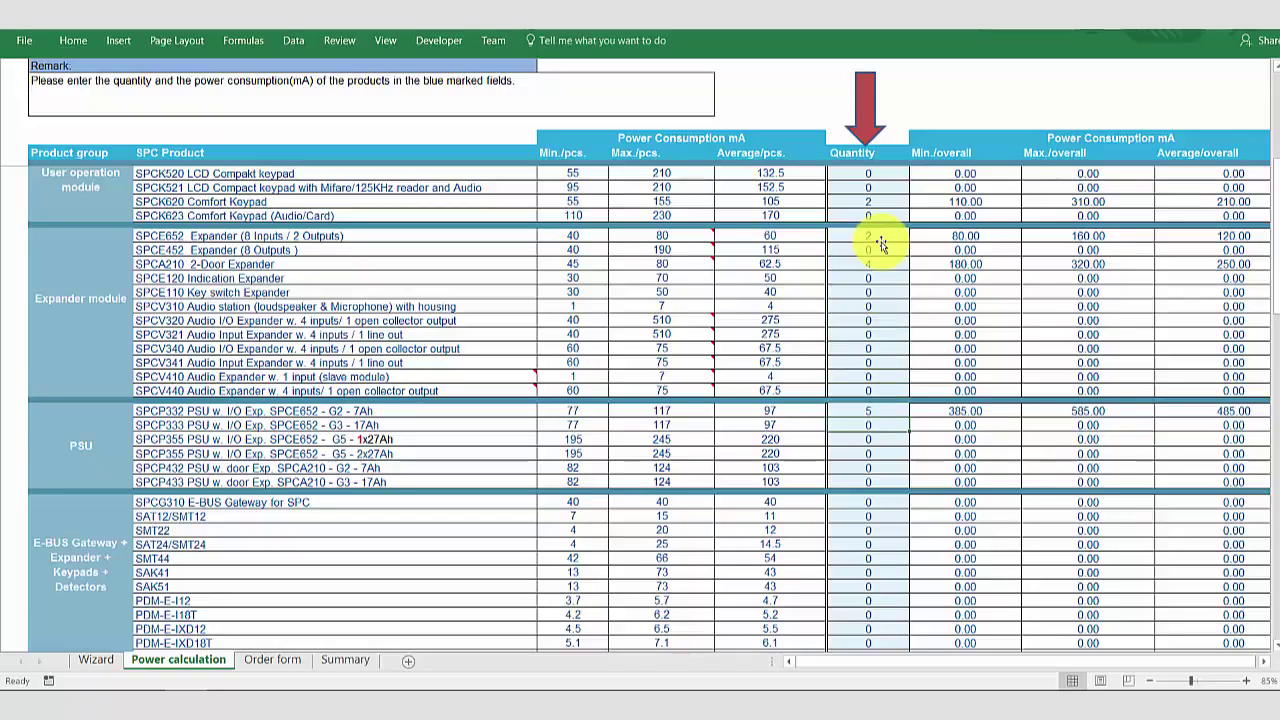
mouse_move(1272, 265)
mouse_down()
mouse_move(1268, 535)
mouse_move(1267, 276)
mouse_up()
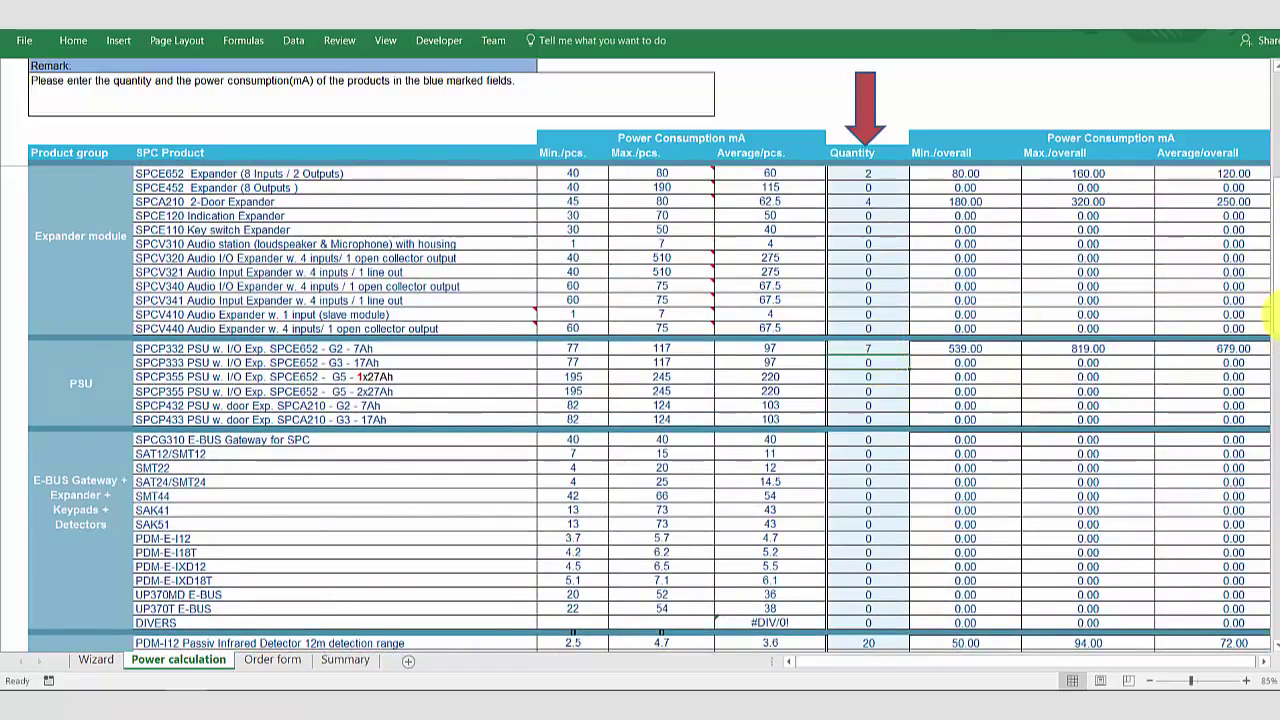
- Set the SPCE652 expander quantity to 0
drag(1277, 305, 1275, 290)
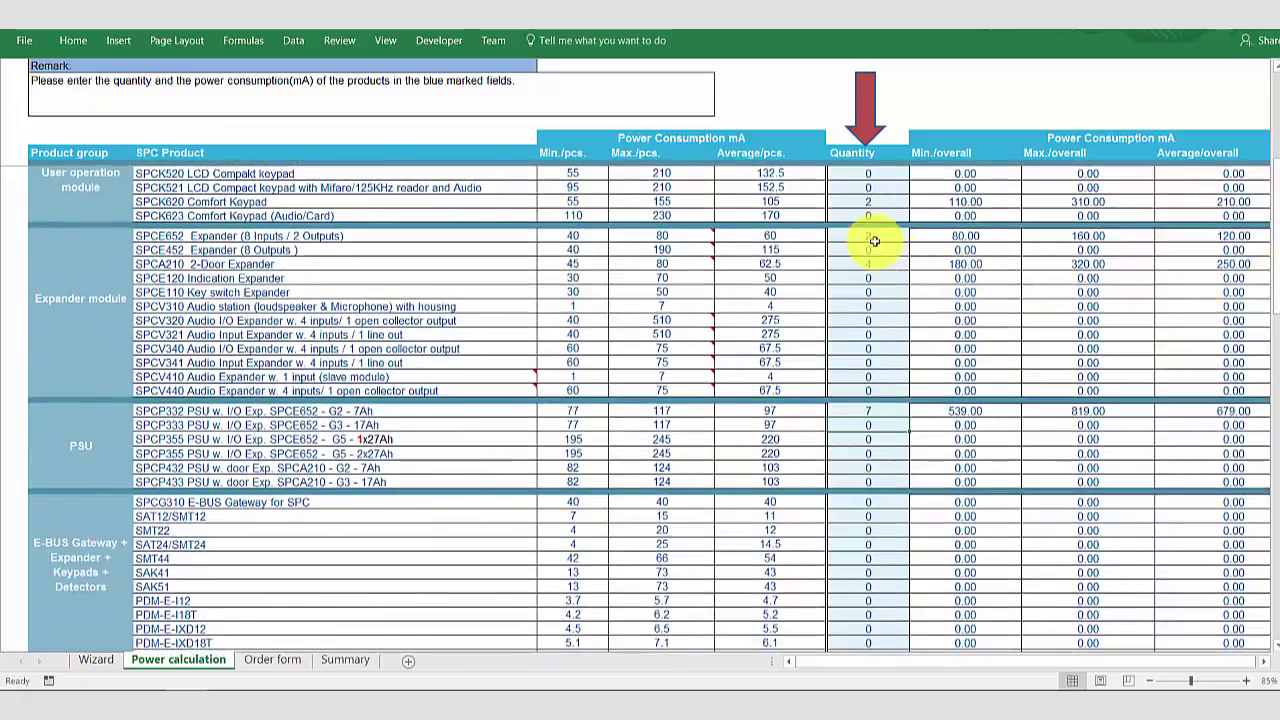
click(871, 237)
text(0)
key(Return)
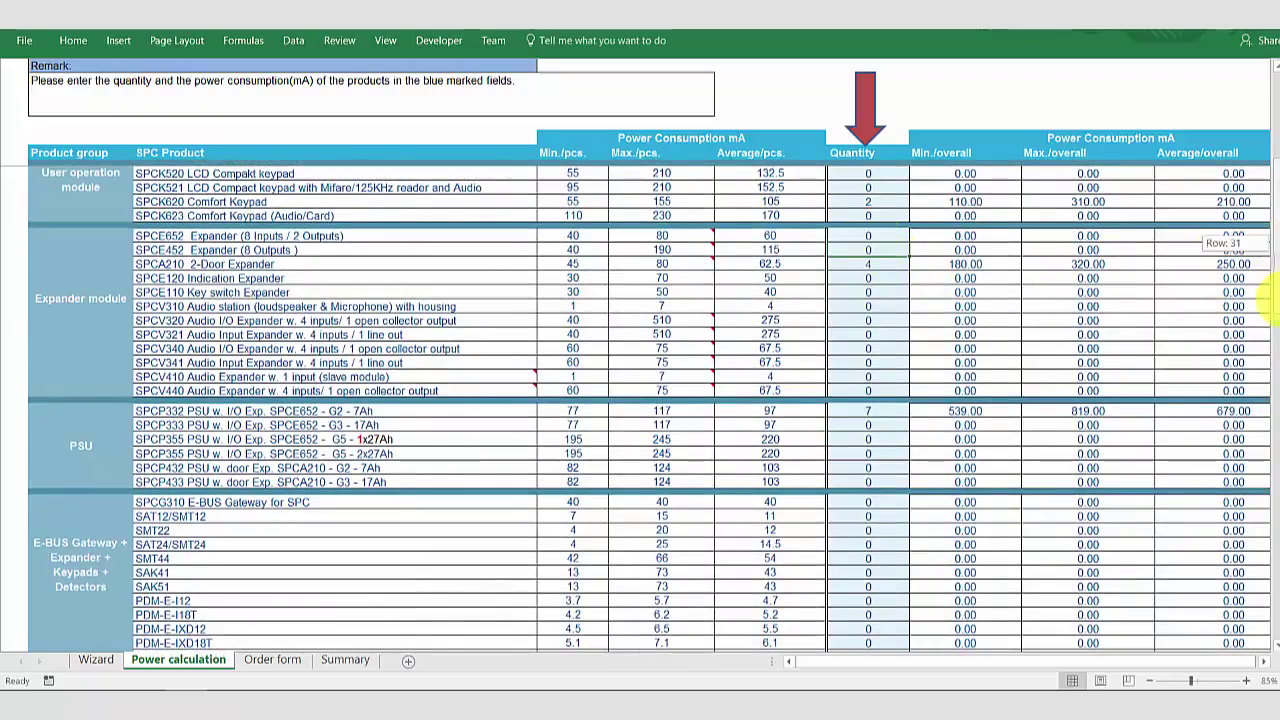
mouse_move(1270, 300)
mouse_down()
mouse_move(1270, 410)
mouse_move(1274, 268)
mouse_up()
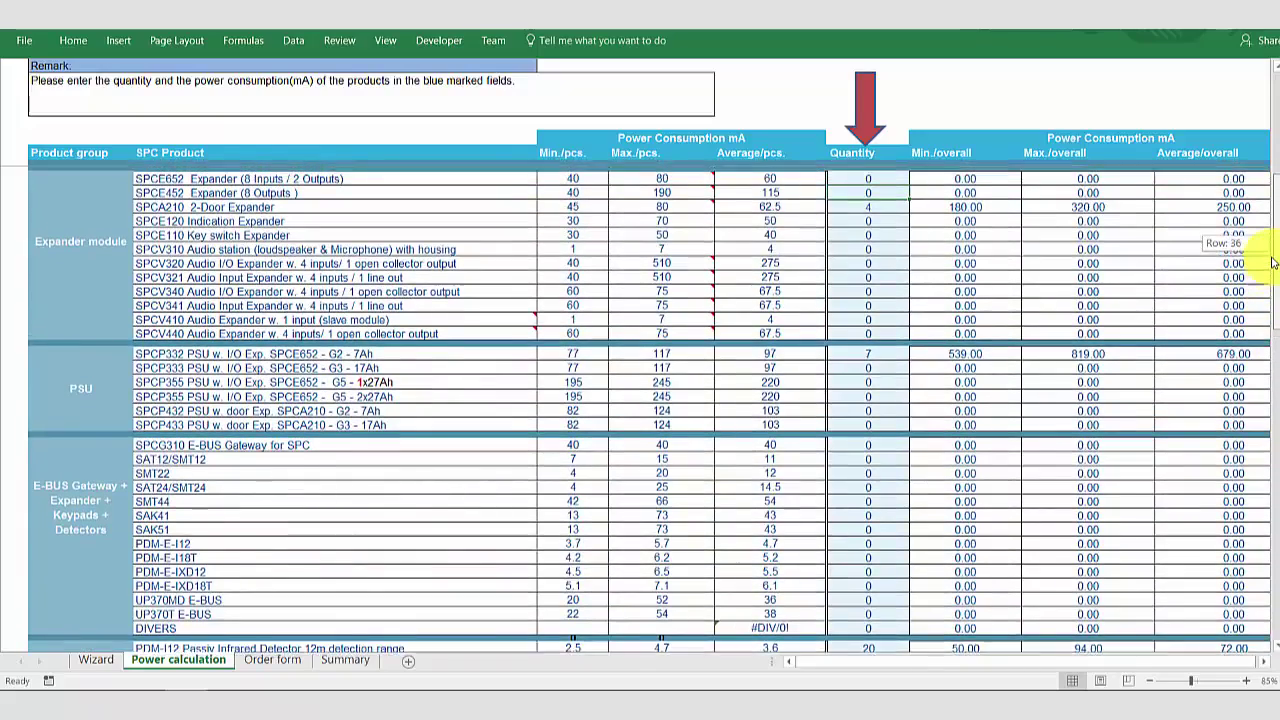
drag(1274, 268, 1272, 258)
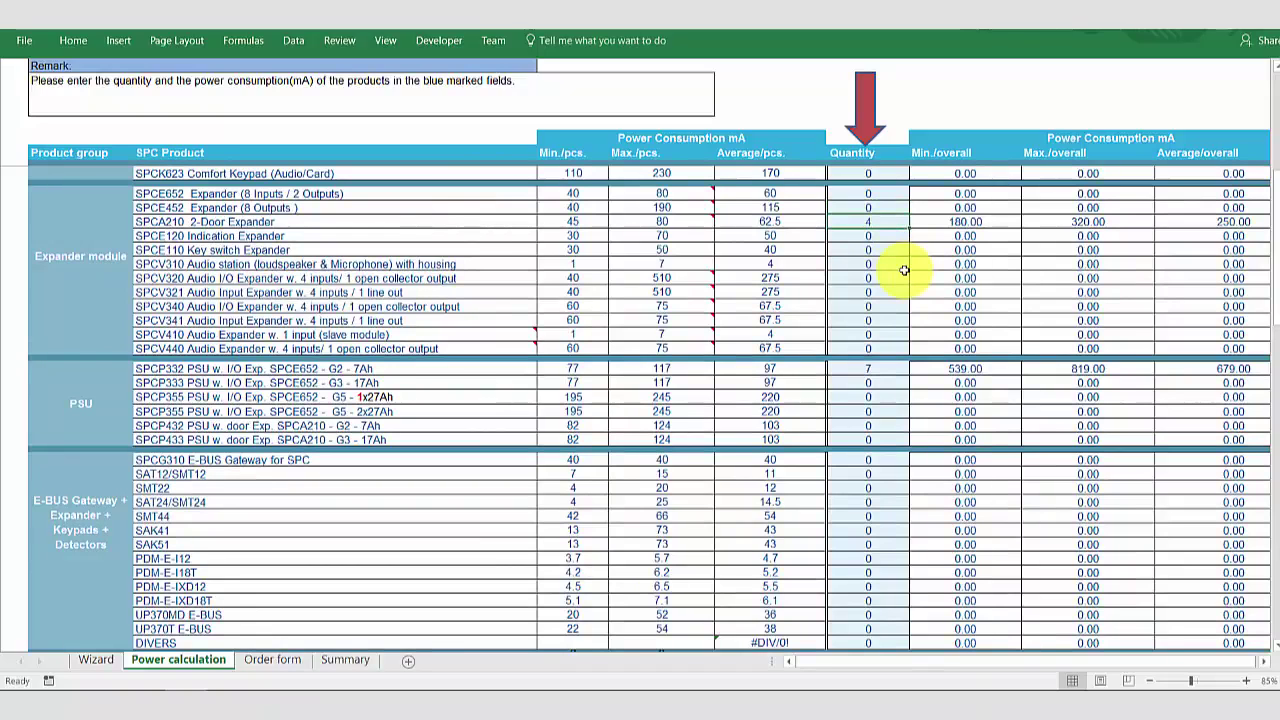
- Change the SPCE652 quantity to 2 and remove the SPCA210 by setting it to 0
key(Up)
key(Up)
text(2)
key(Return)
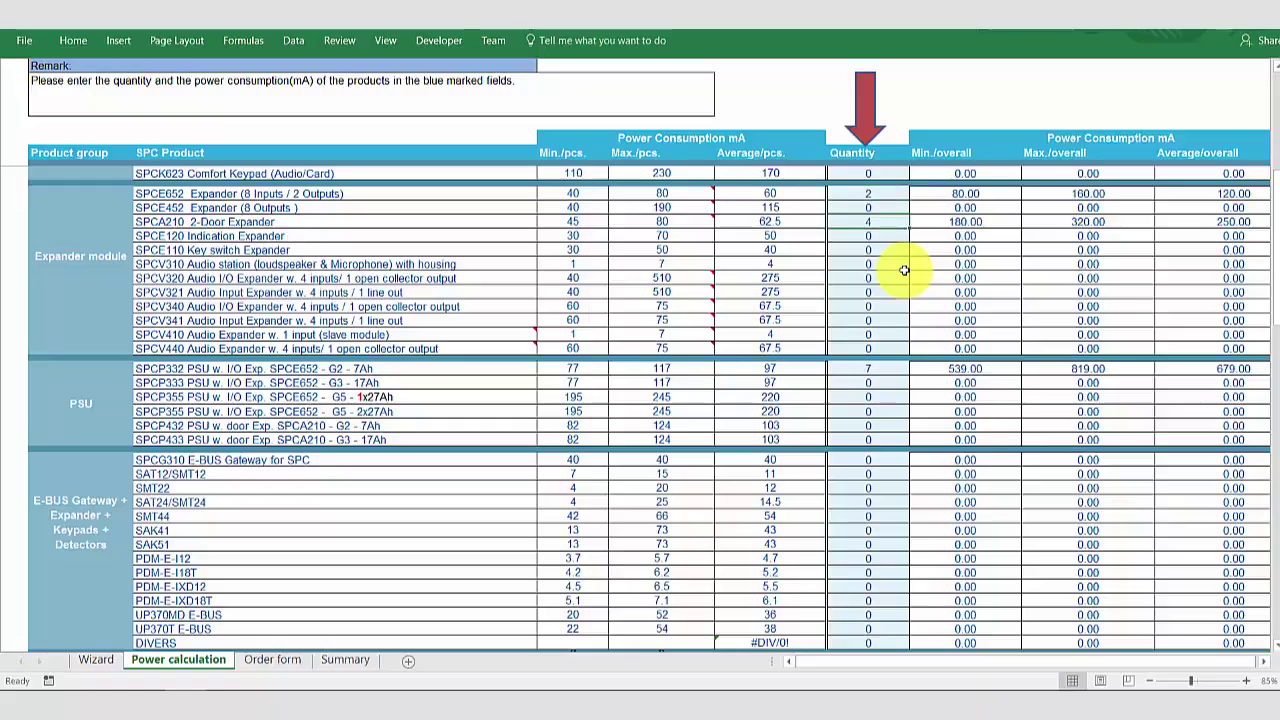
text(0)
key(Return)
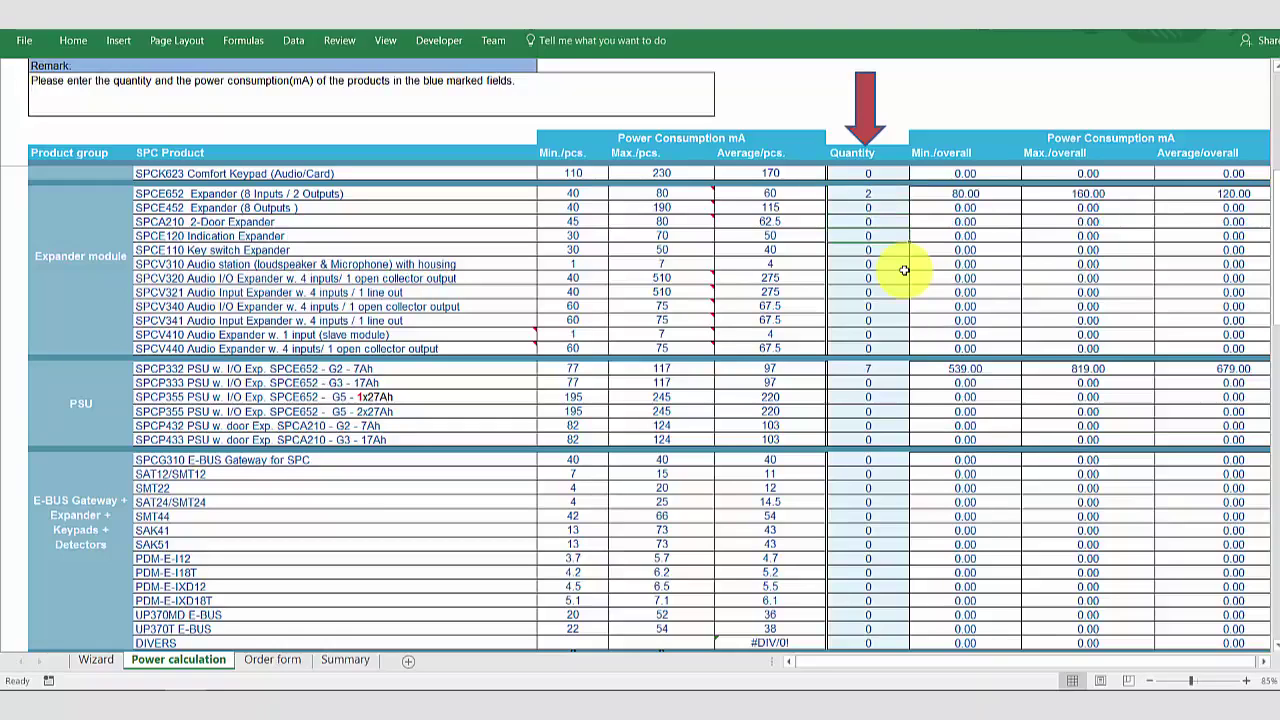
- Set the SPCP432 PSU quantity to 4
key(Down)
key(Down)
key(Down)
key(Down)
key(Down)
key(Down)
key(Down)
key(Down)
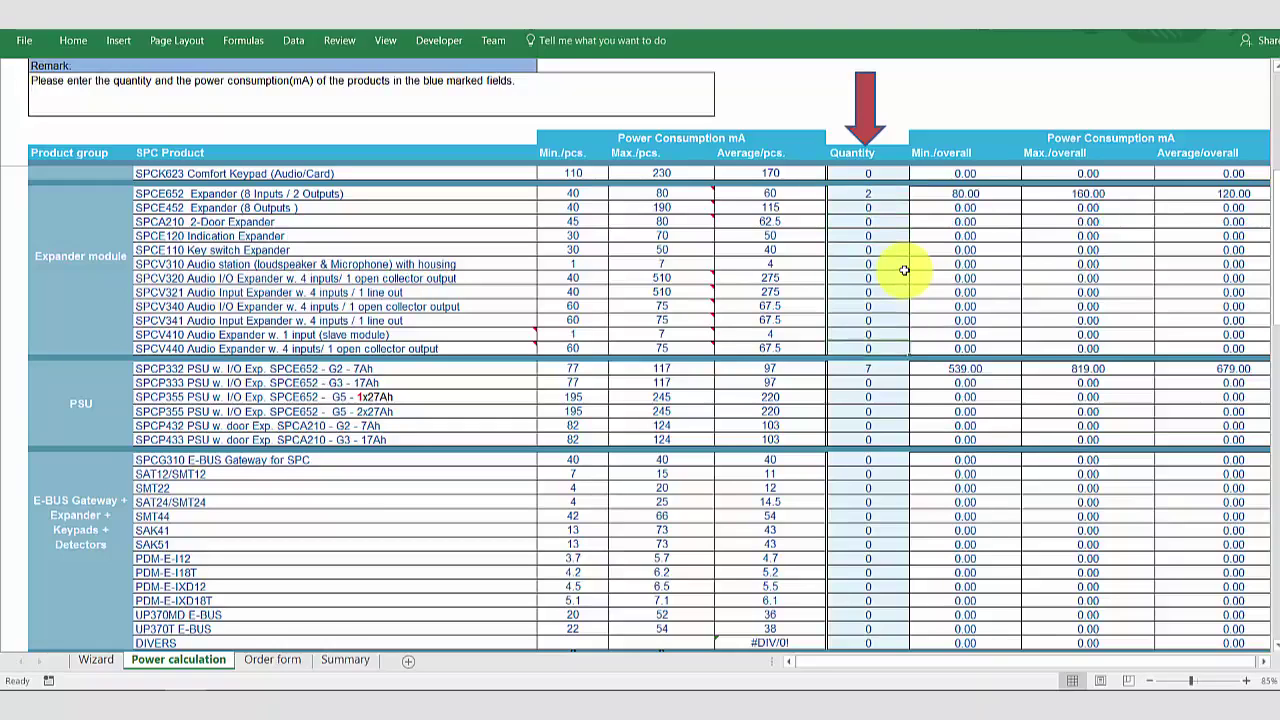
key(Down)
key(Down)
key(Down)
key(Down)
key(Down)
text(4)
key(Return)
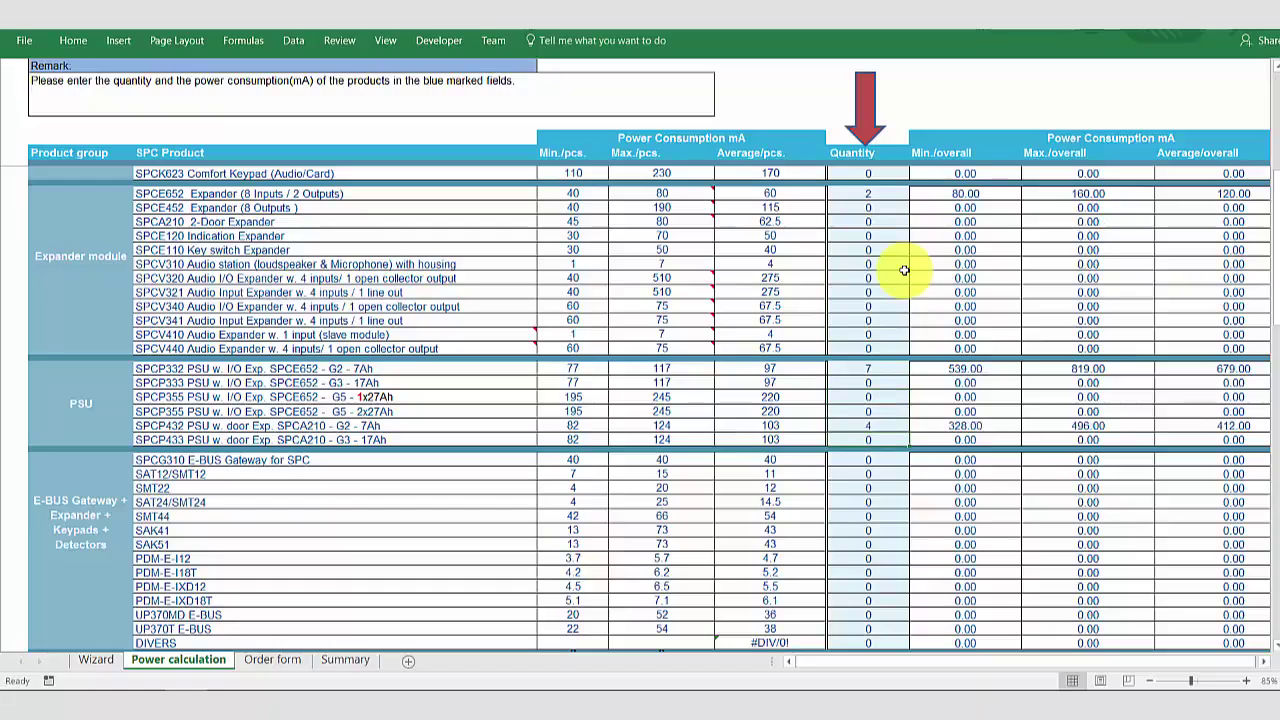
key(Up)
key(Up)
key(Up)
key(Up)
key(Up)
key(Up)
key(Up)
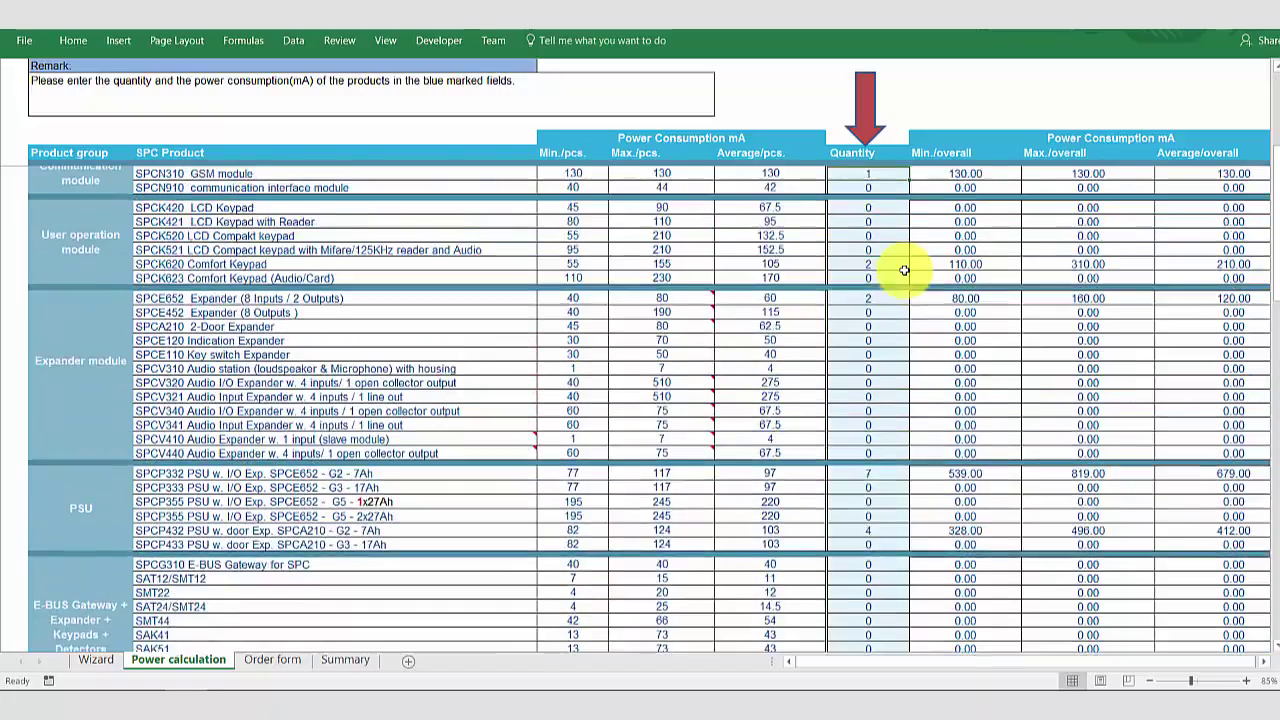
key(Up)
key(Up)
key(Up)
key(Up)
- Raise the SPCE652 expanders to 4 and set the SPCP332 PSUs to 5
key(Up)
key(Up)
key(Up)
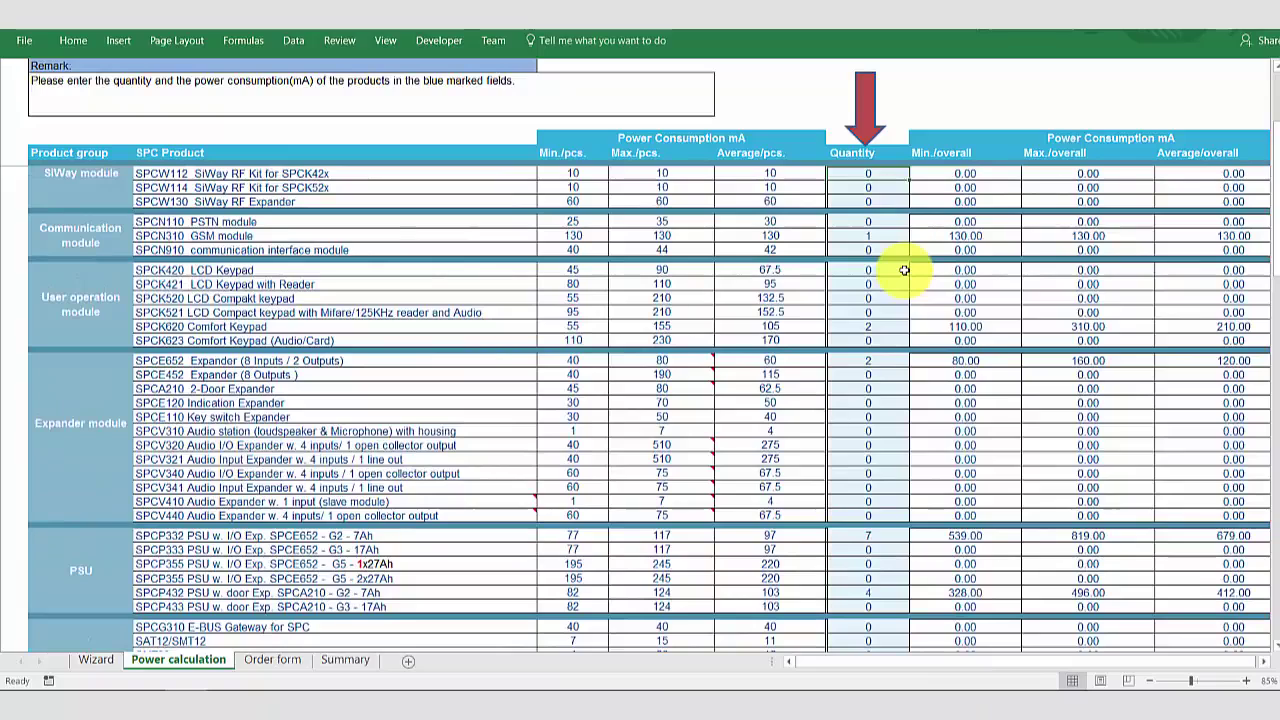
key(Down)
key(Down)
key(Down)
key(Down)
key(Down)
key(Down)
key(Up)
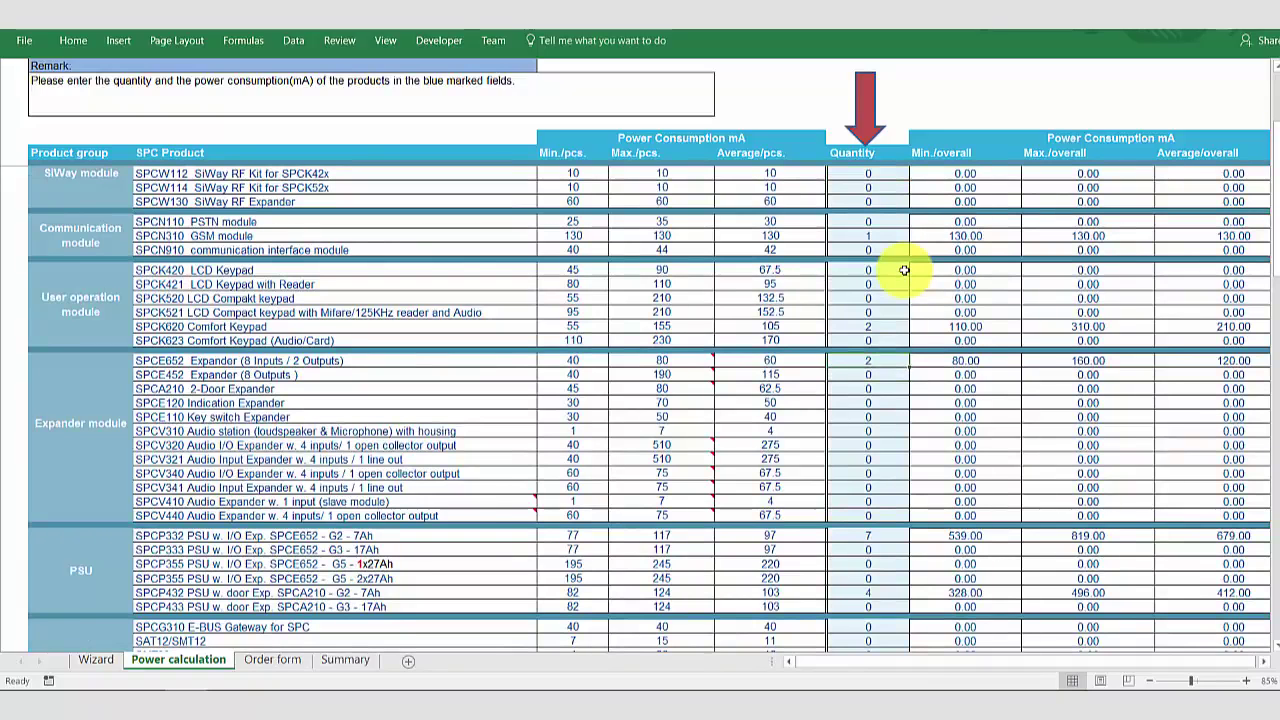
text(4)
key(Down)
key(Down)
key(Down)
key(Down)
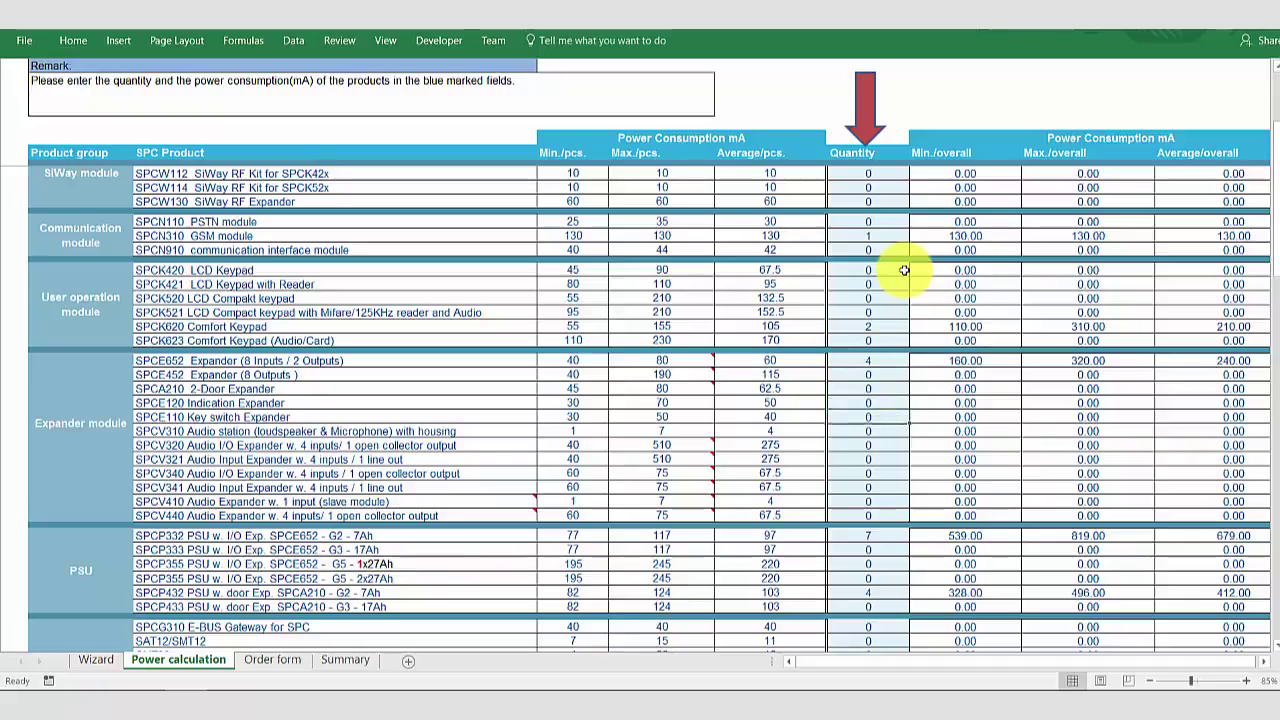
key(Down)
key(Down)
key(Down)
key(Down)
key(Down)
key(Down)
key(Down)
key(Down)
text(5)
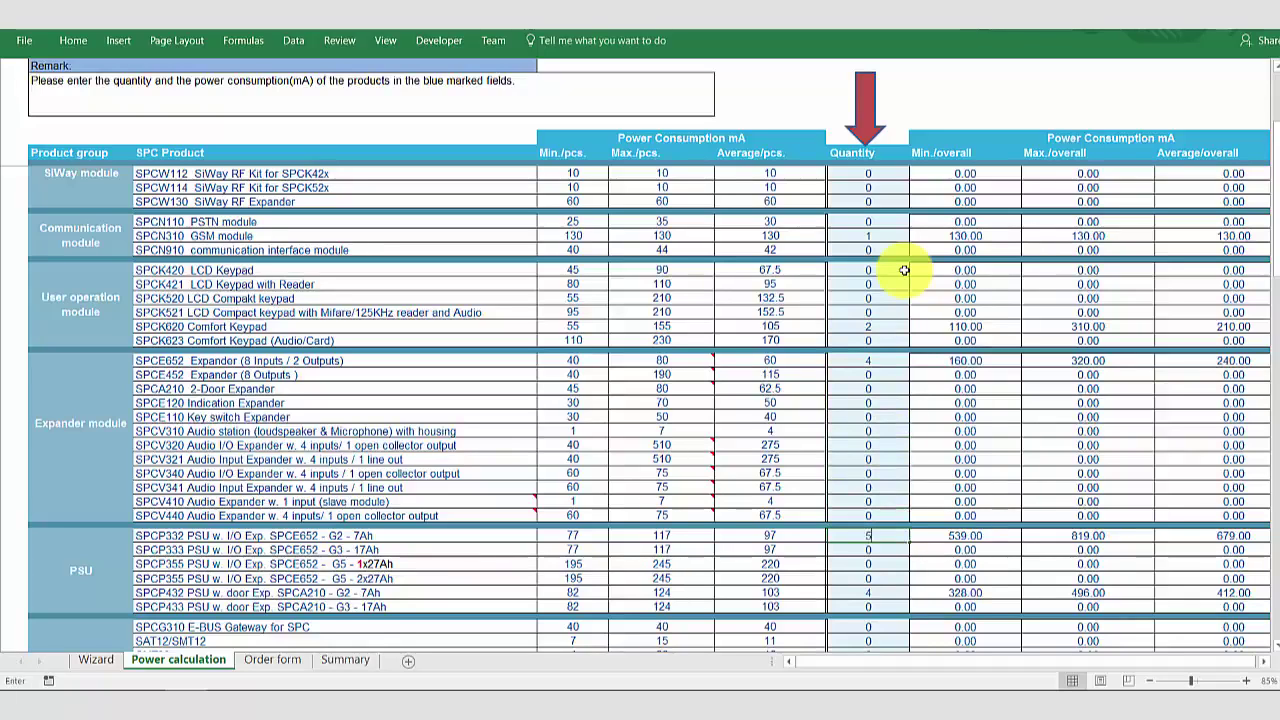
key(Down)
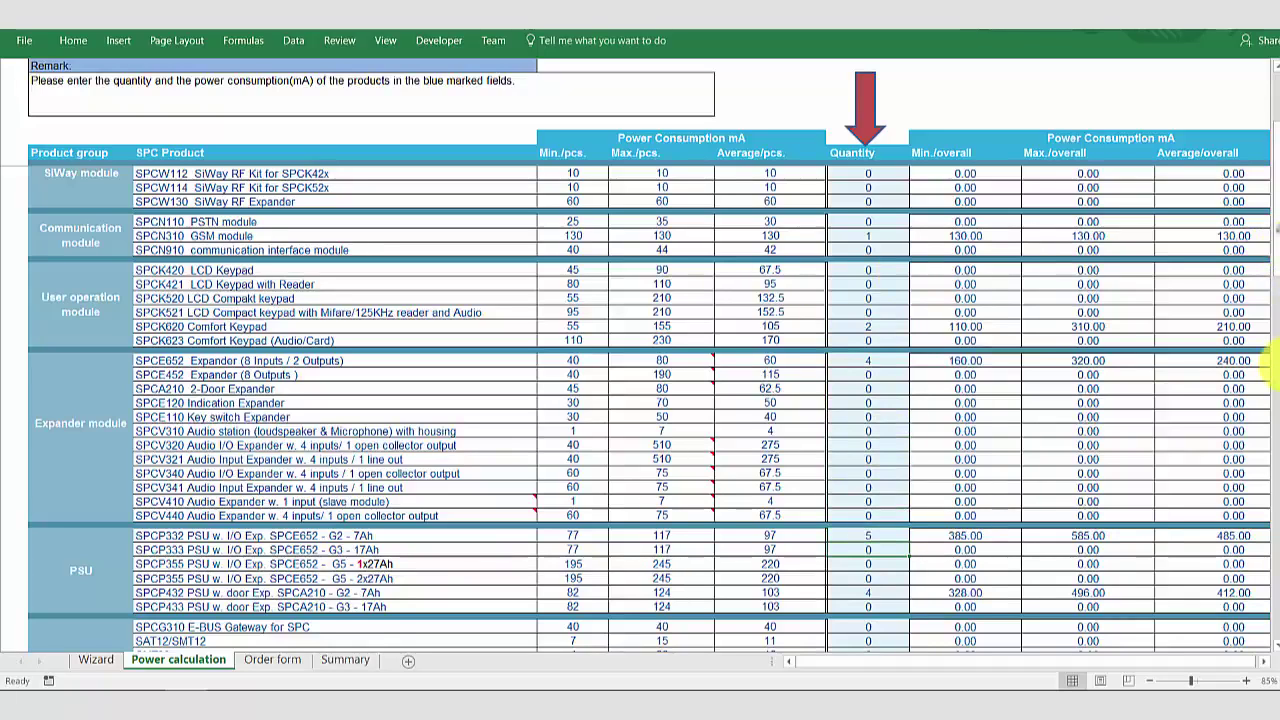
mouse_move(1268, 235)
mouse_down()
mouse_move(1268, 585)
mouse_move(1270, 210)
mouse_up()
click(345, 660)
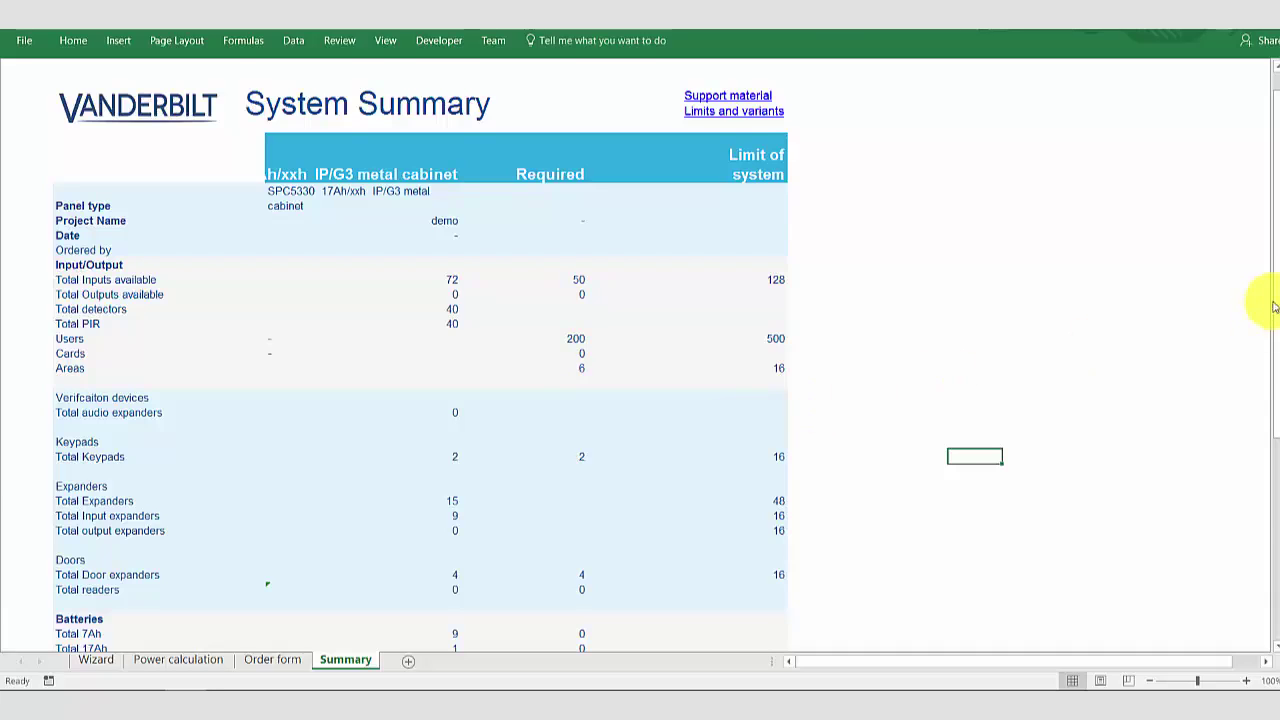
drag(1268, 300, 1276, 377)
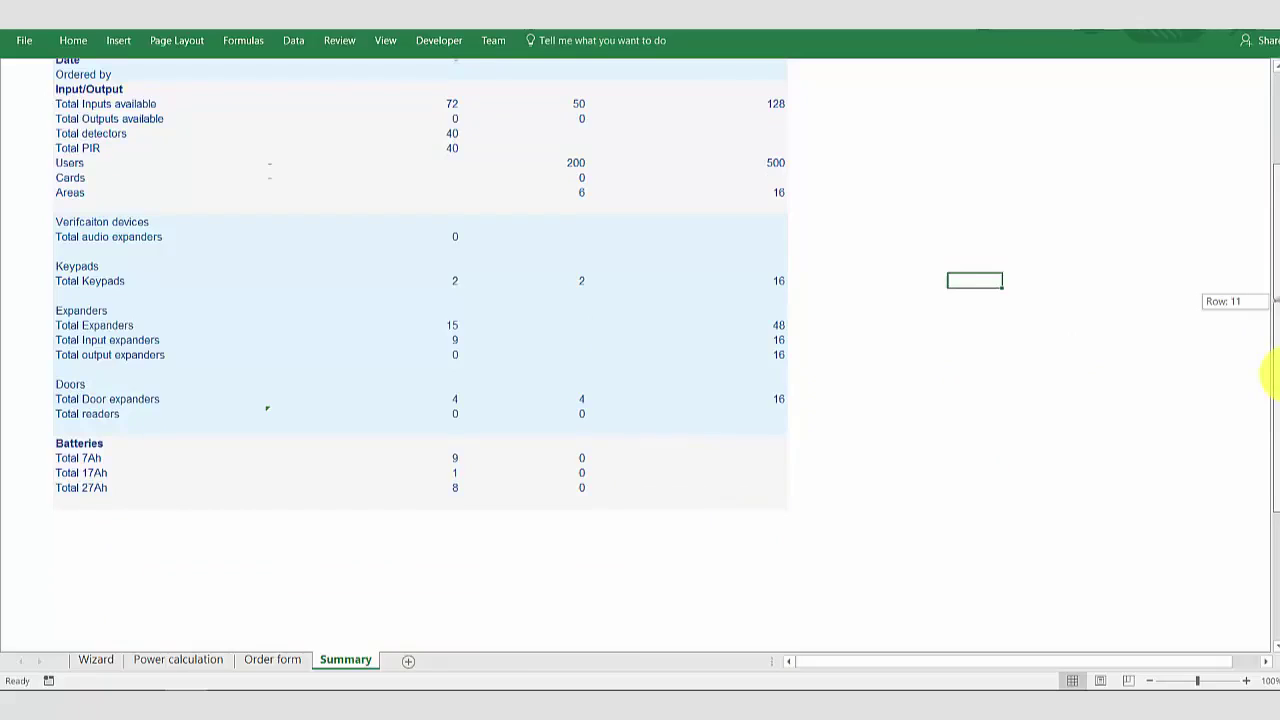
- Show the Order form sheet, listing parts from one SPC5330 panel through 20 detectors
drag(1270, 377, 1274, 374)
click(294, 669)
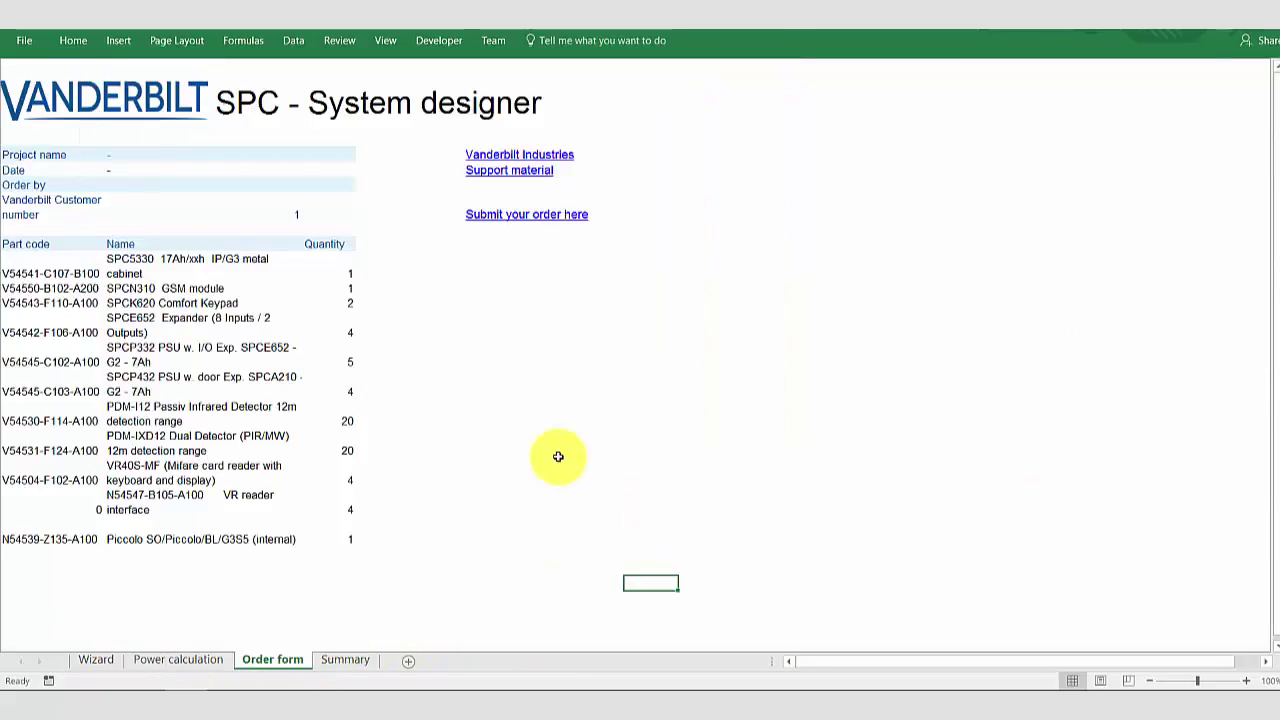